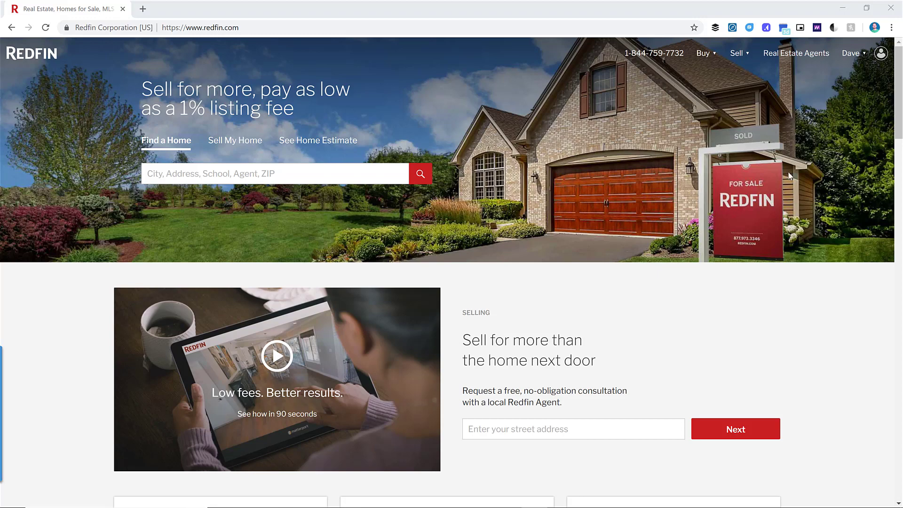
Step: Search for homes in Kansas City, MO and remove the city outline from the results map
left_click(376, 175)
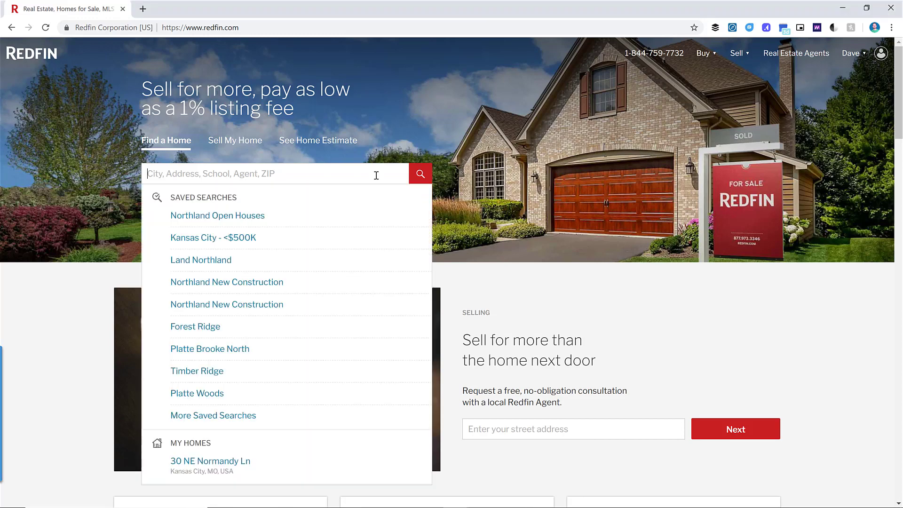
type("kansas city")
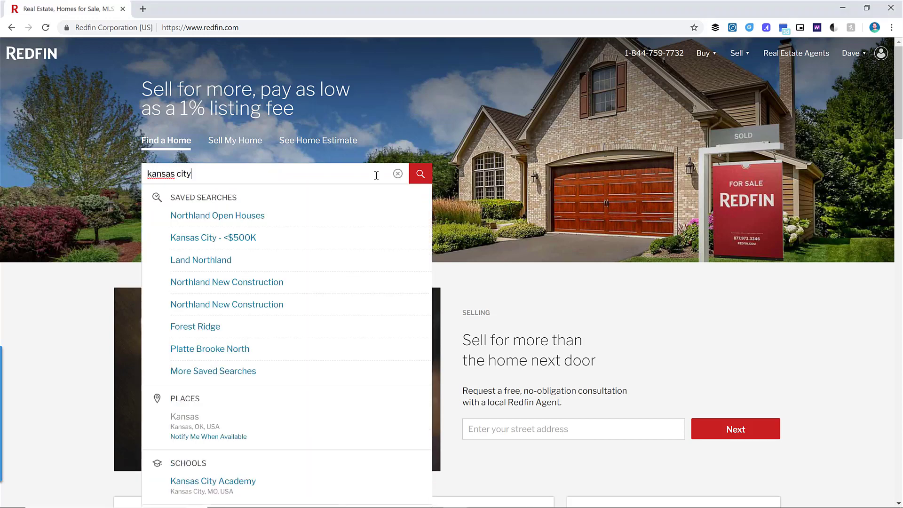
type(", mo")
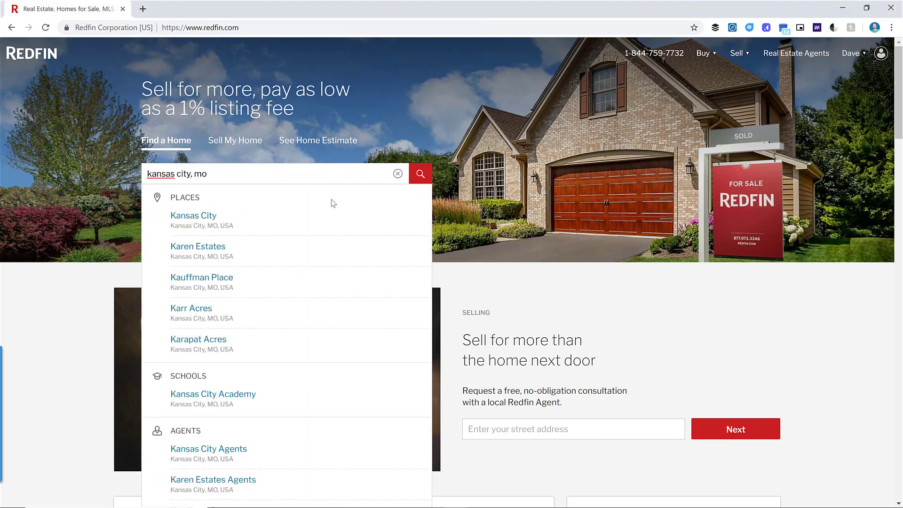
left_click(330, 229)
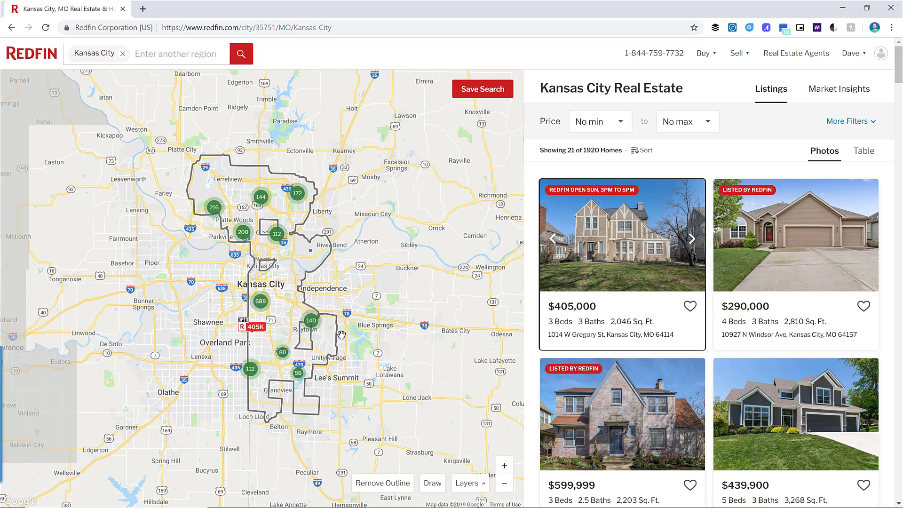
left_click(402, 490)
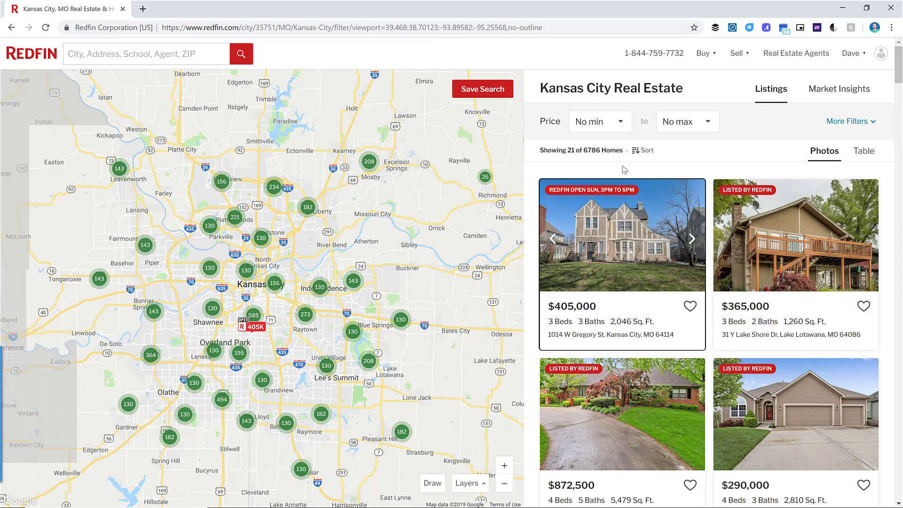
Step: Examine how listings are distributed on the map, focusing on the area north of the river around Platte Woods and Parkville
left_click(613, 259)
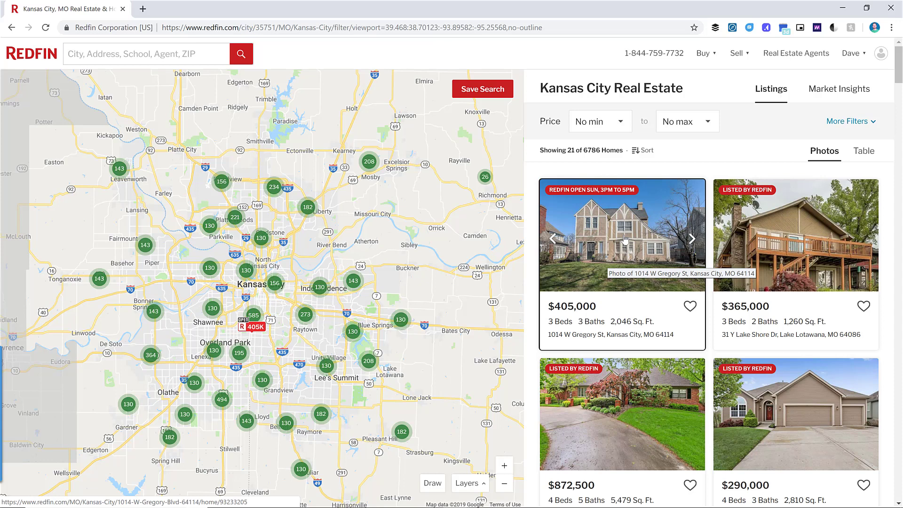
mouse_move(222, 221)
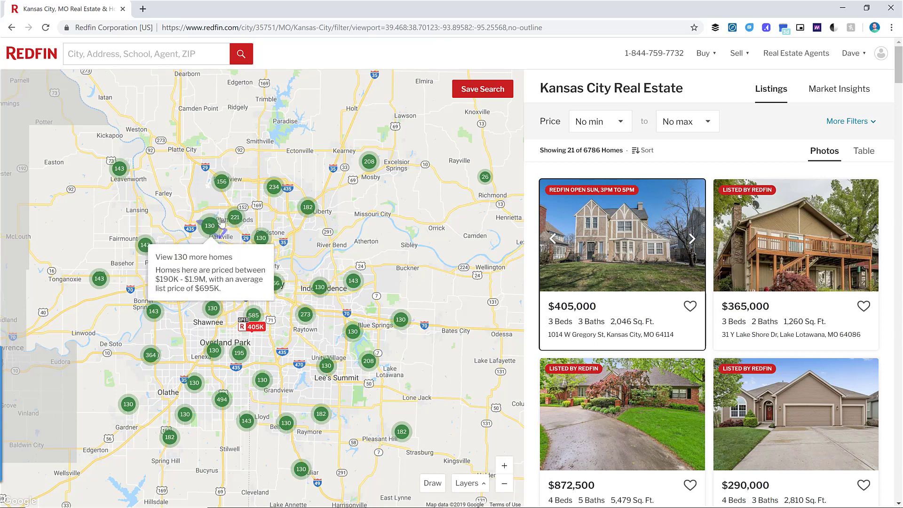
scroll(223, 216, "up", 3)
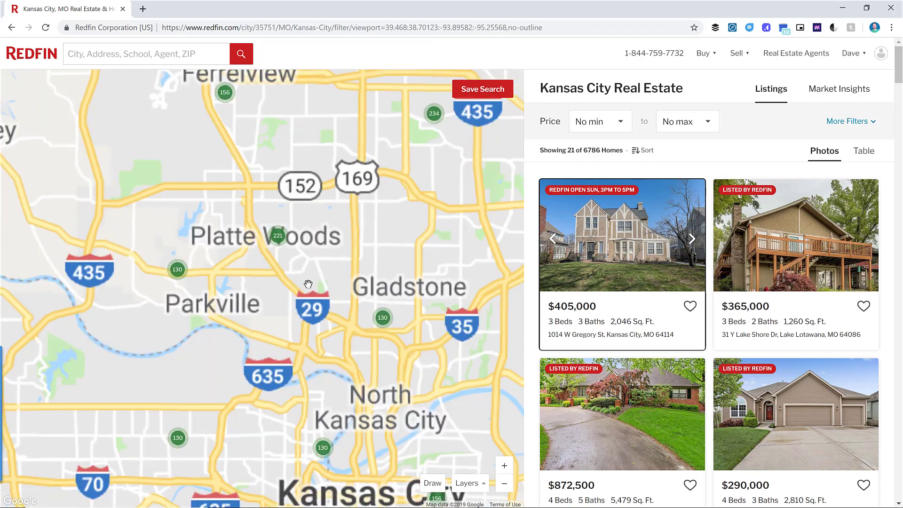
scroll(218, 228, "down", 4)
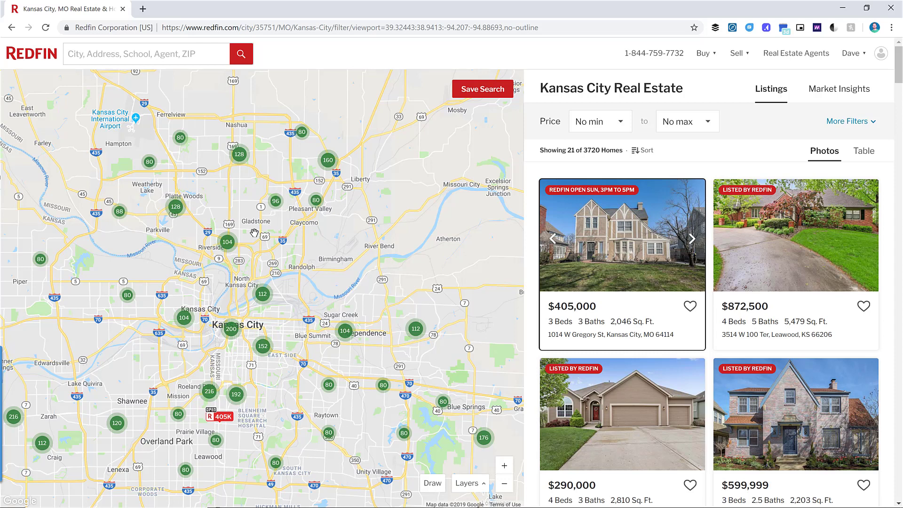
left_click_drag(257, 235, 244, 253)
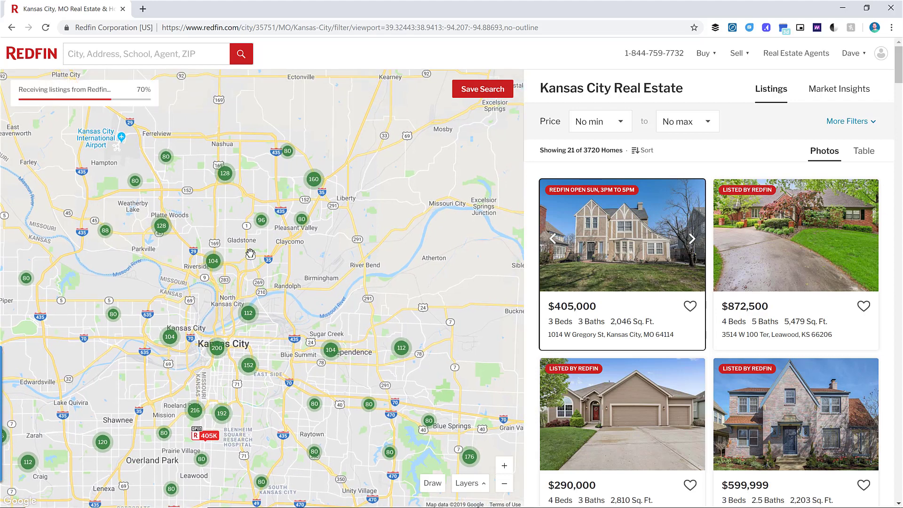
scroll(250, 254, "up", 2)
left_click_drag(266, 295, 337, 235)
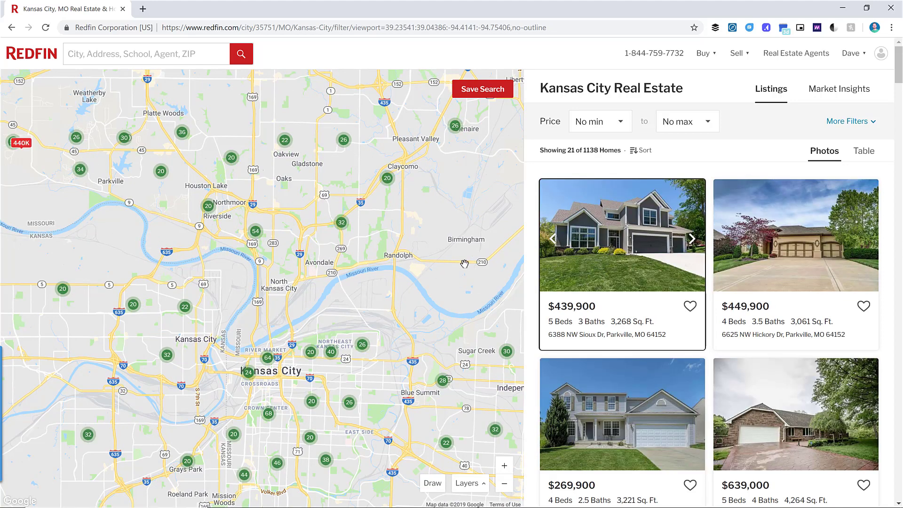
left_click_drag(440, 242, 434, 347)
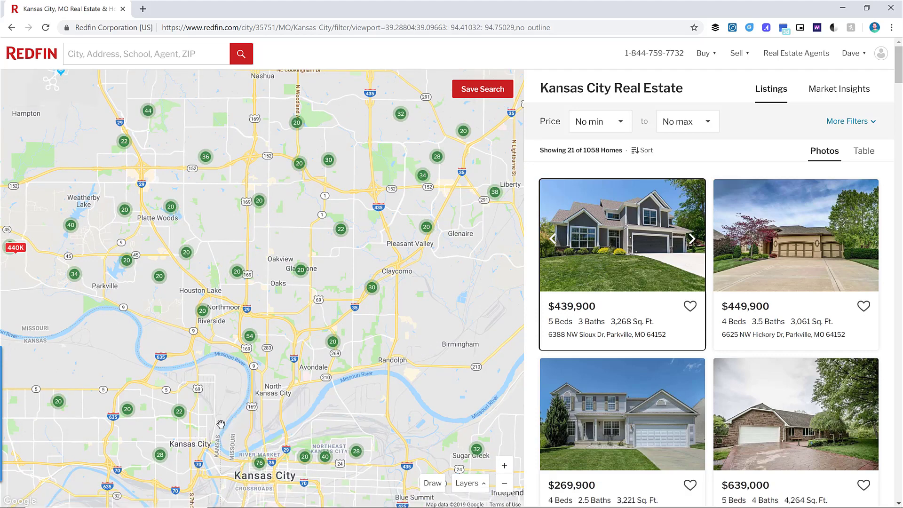
mouse_move(123, 142)
left_click_drag(114, 213, 232, 249)
scroll(232, 250, "up", 2)
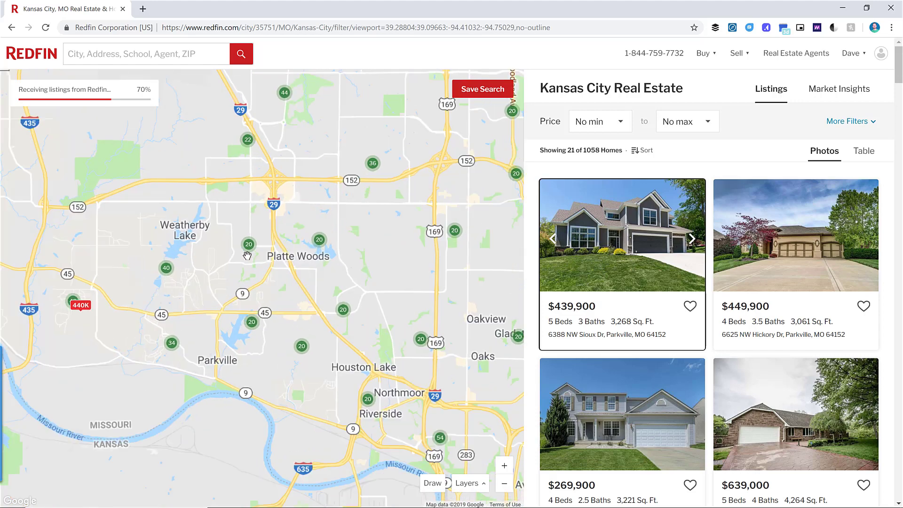
scroll(241, 261, "down", 3)
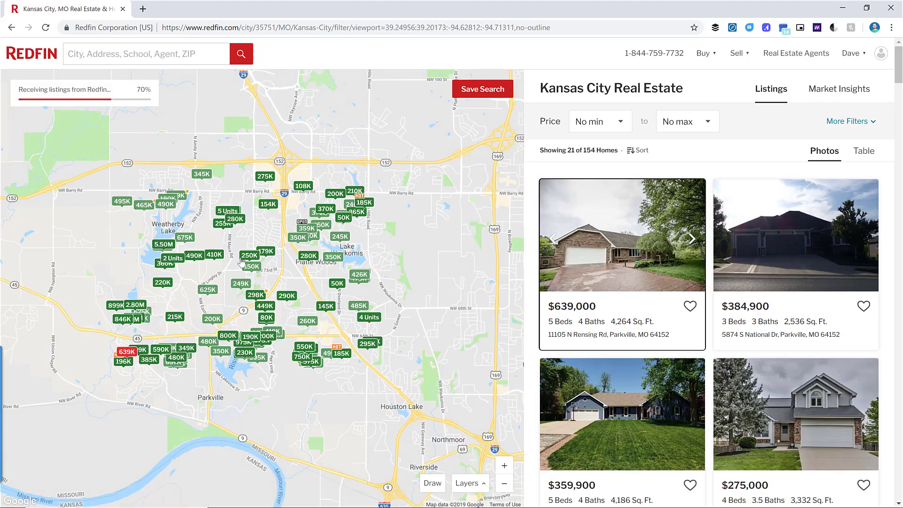
scroll(268, 259, "down", 1)
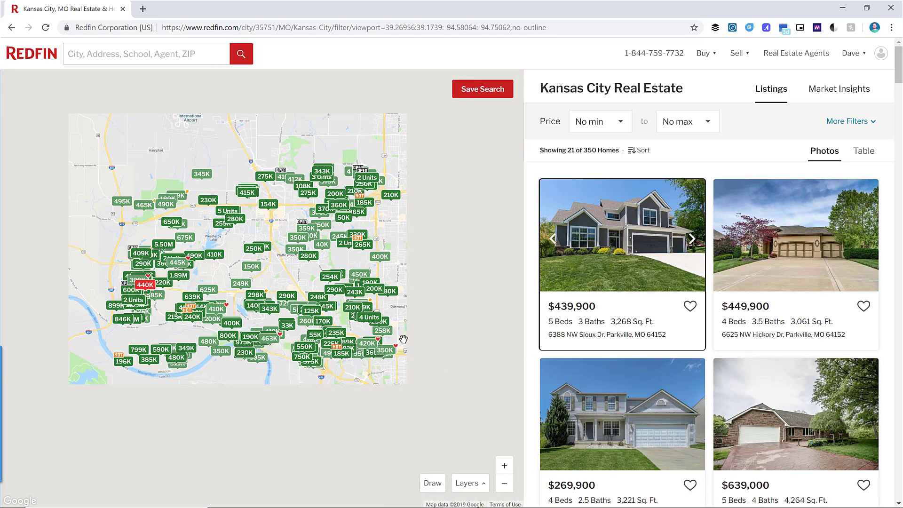
Step: Draw a search boundary around Weatherby Lake, Platte Woods, Parkville and Riverside, from I-435 in the west to just past US-169
left_click_drag(439, 330, 417, 331)
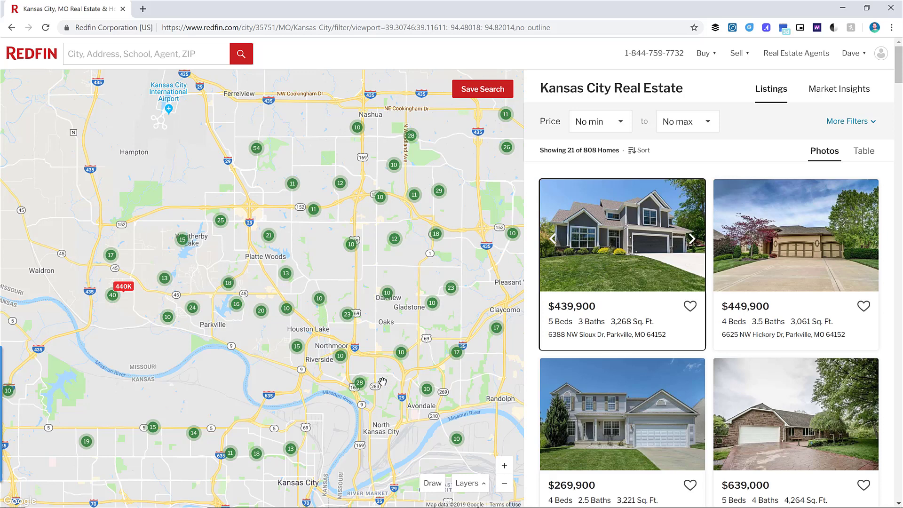
left_click(432, 487)
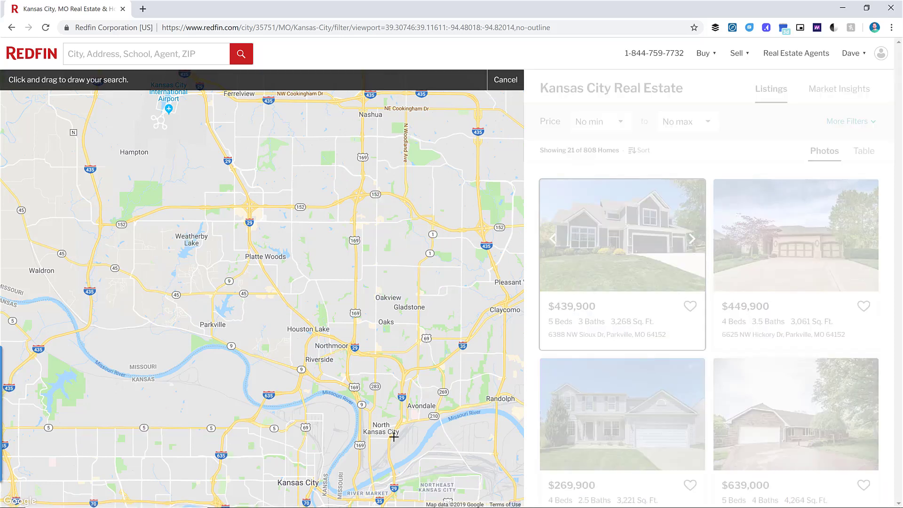
mouse_move(371, 414)
left_mouse_down()
mouse_move(384, 174)
mouse_move(123, 174)
mouse_move(102, 182)
mouse_move(84, 344)
mouse_move(181, 351)
mouse_move(370, 410)
left_mouse_up()
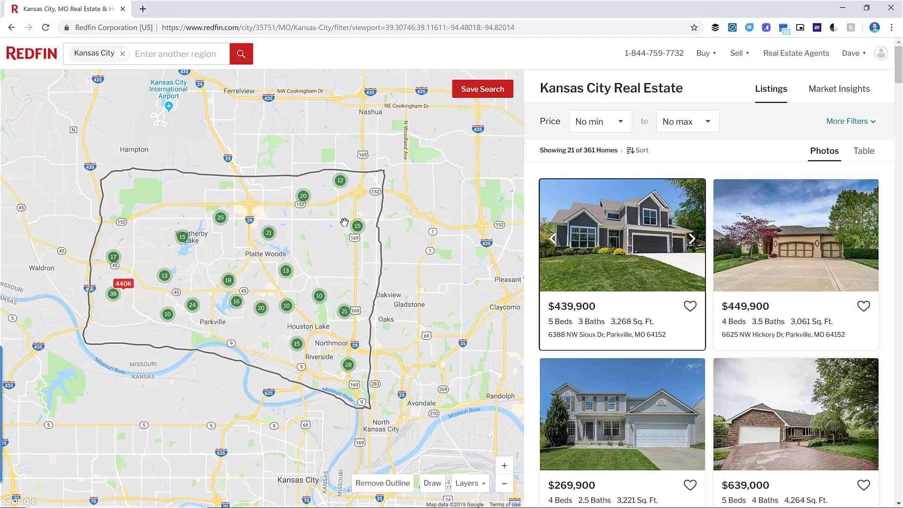
Step: Save the drawn-area search as "Northland Overview" with daily email alerts
left_click(482, 89)
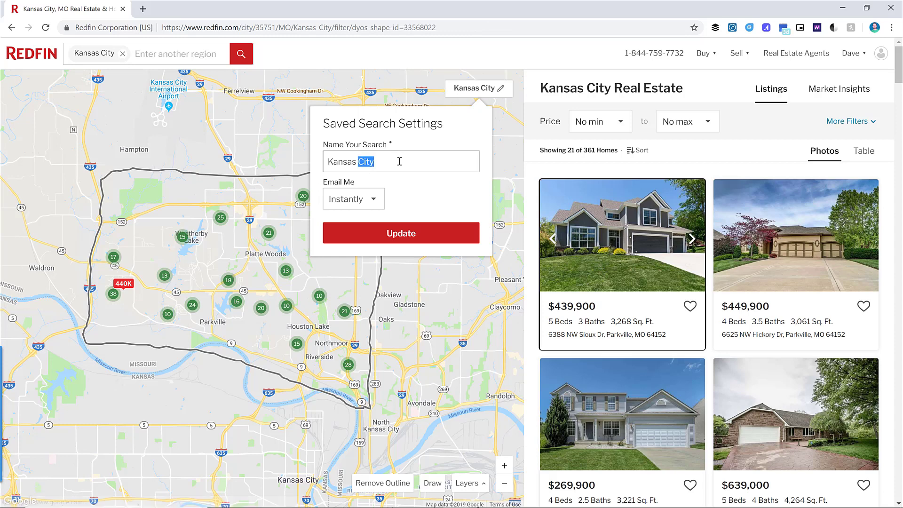
triple_click(400, 161)
type("North")
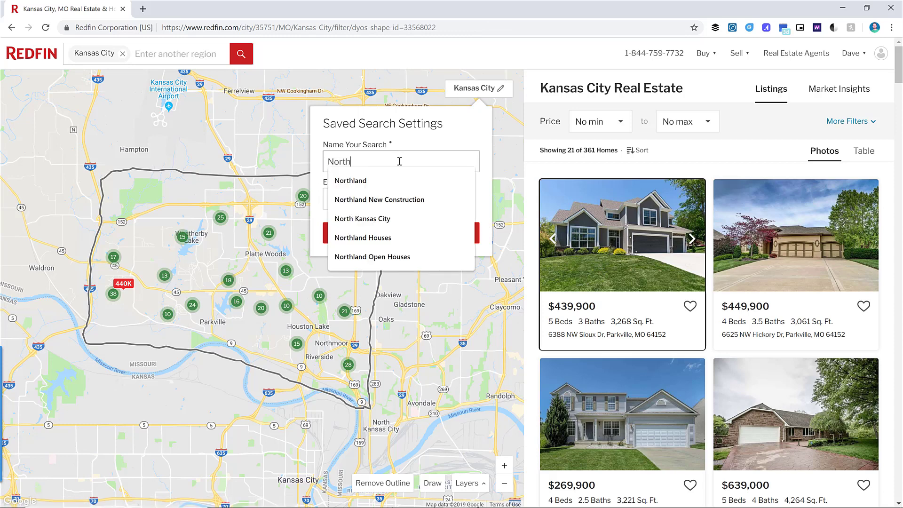
type("land Ov")
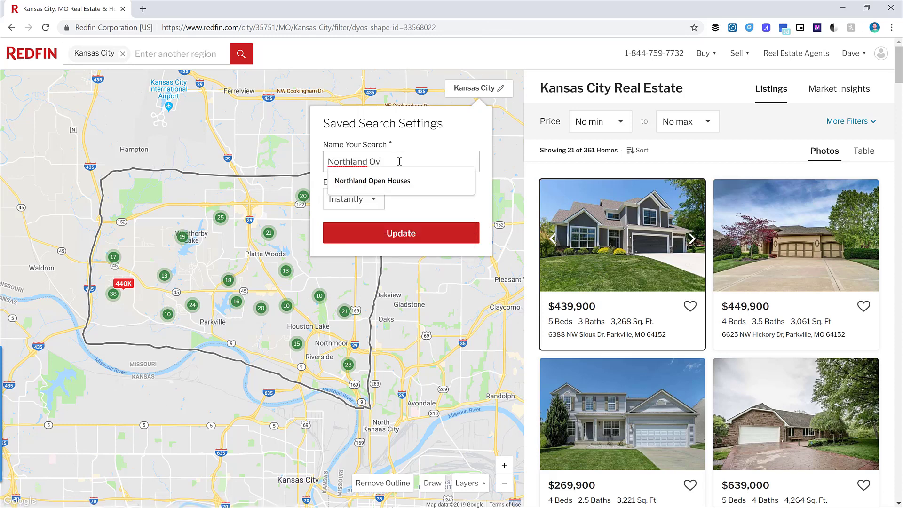
type("erview")
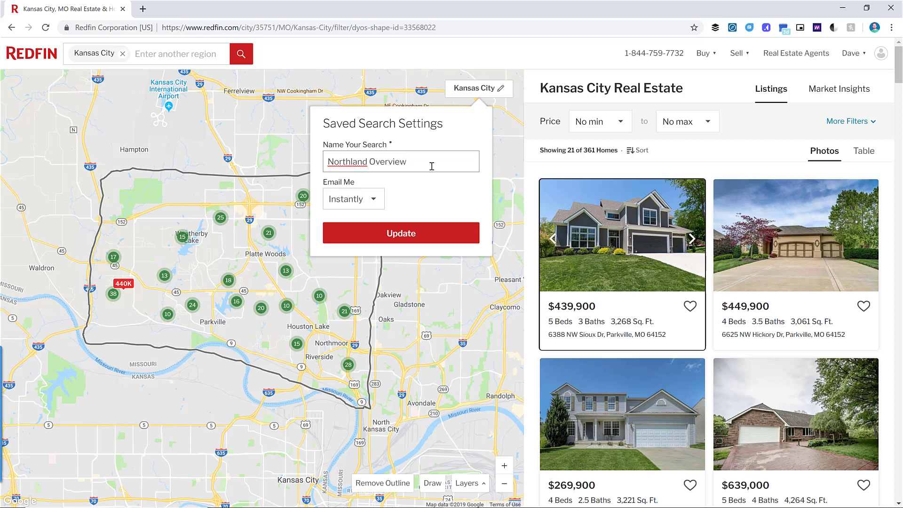
left_click(376, 202)
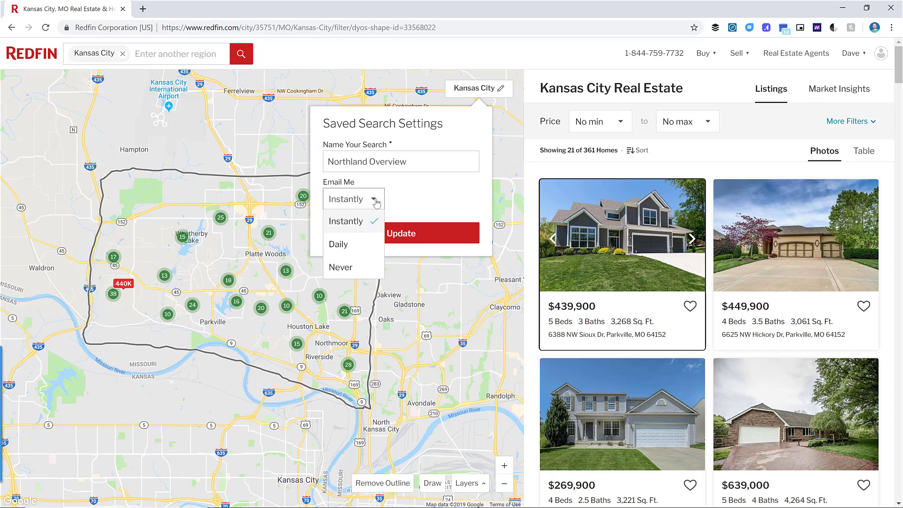
left_click(370, 247)
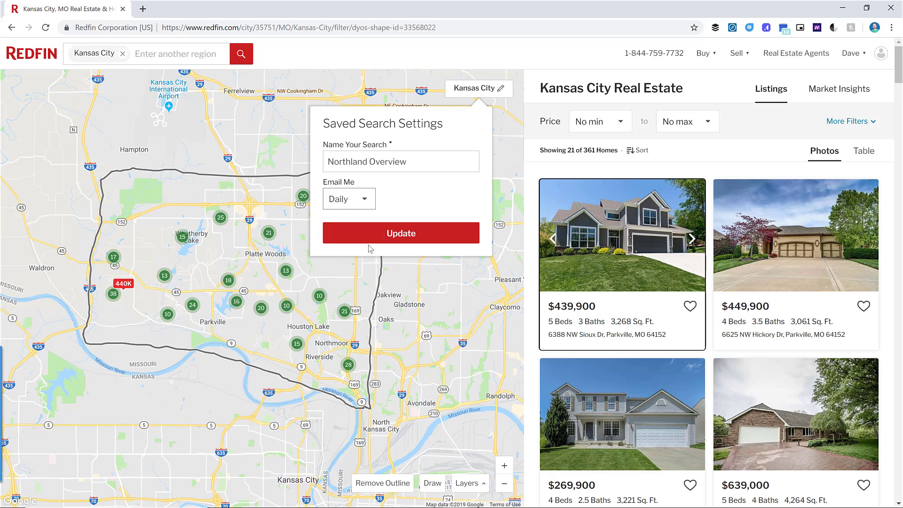
left_click(416, 234)
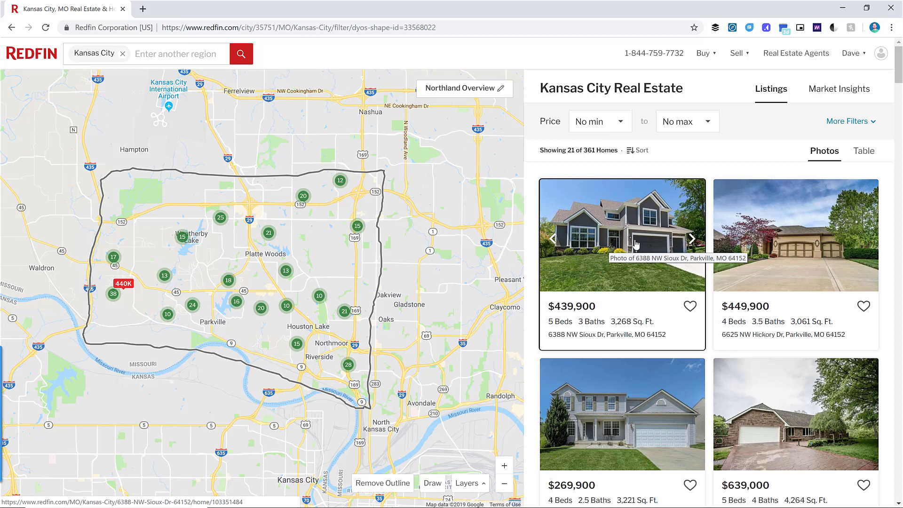
Step: Set the maximum price to $350k and show the additional search filters
left_click(705, 129)
left_click_drag(718, 160, 718, 181)
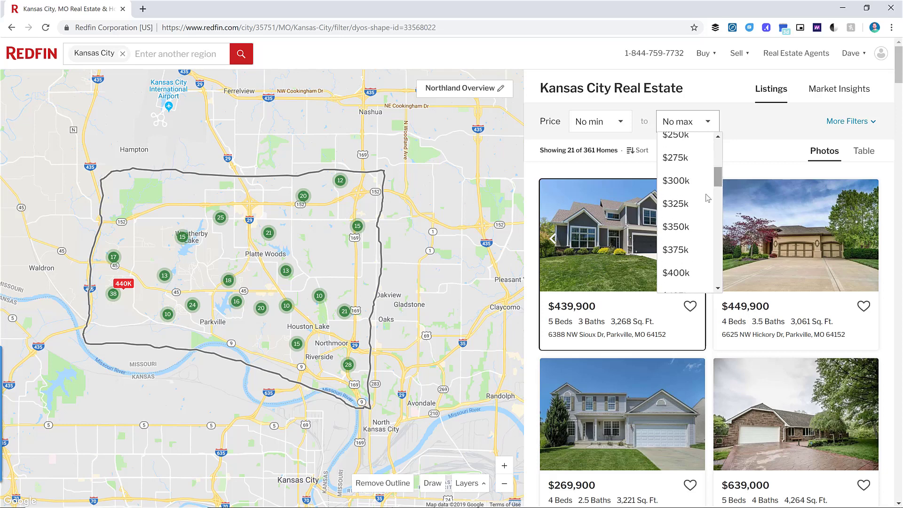
left_click(689, 229)
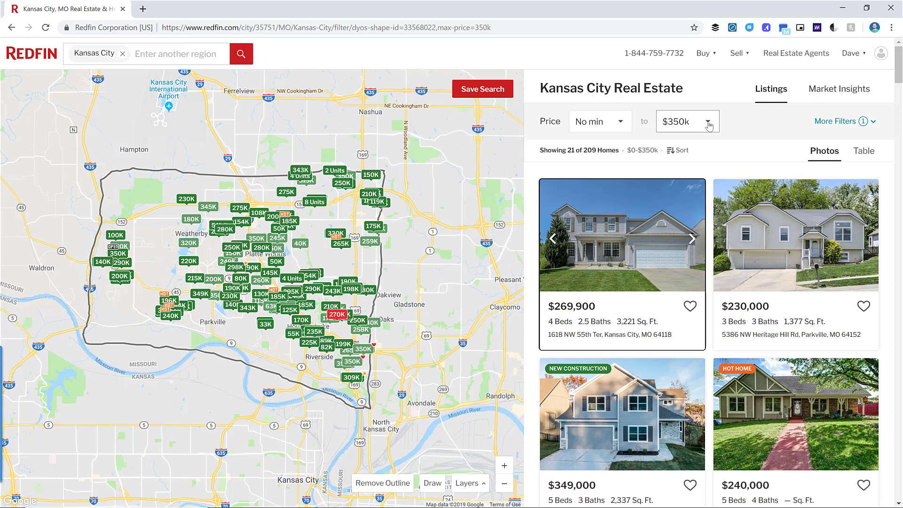
left_click(828, 125)
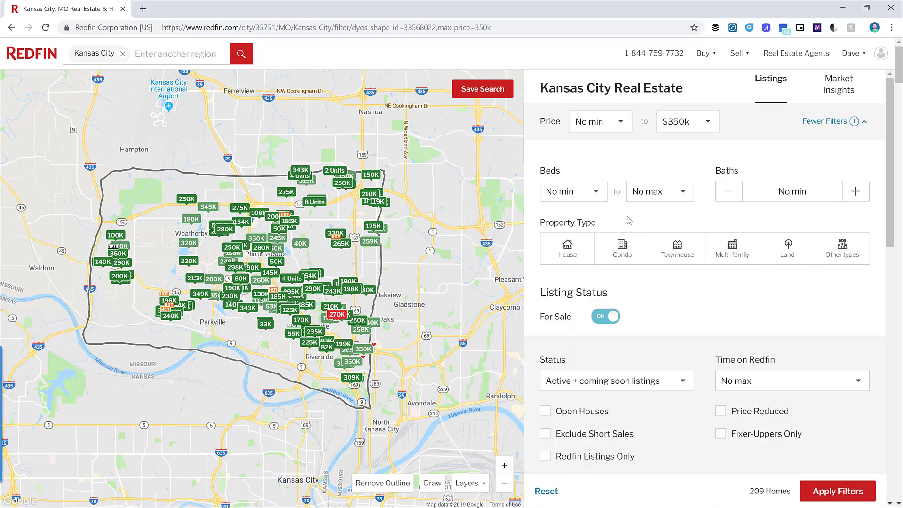
Step: Restrict the beds filter to a minimum of 3 and a maximum of 3
left_click(603, 196)
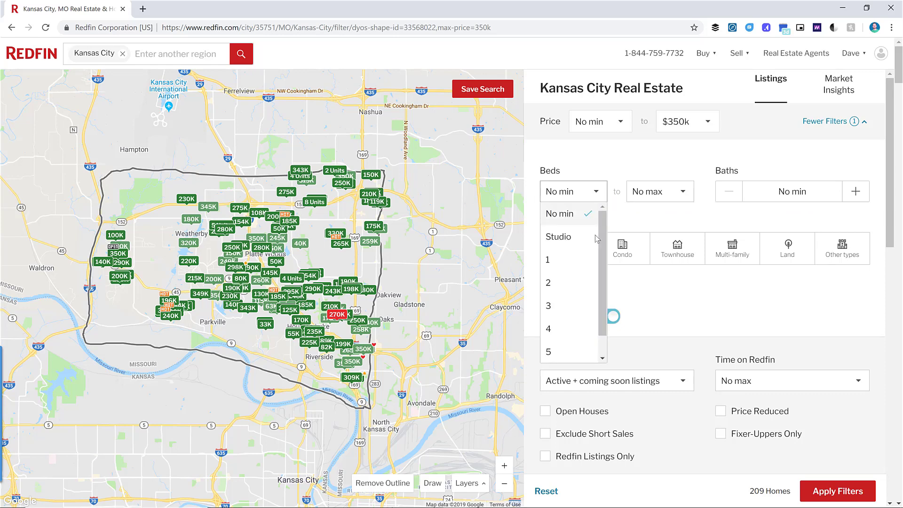
left_click(585, 307)
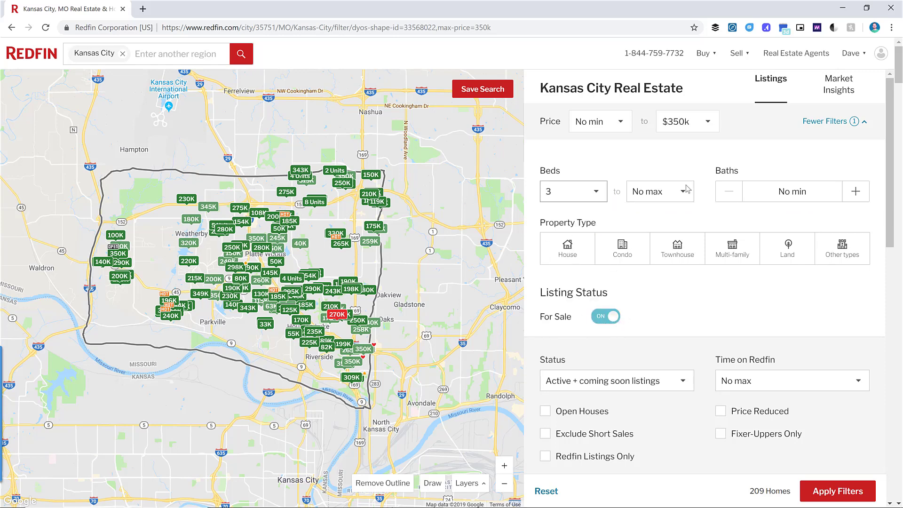
left_click(685, 191)
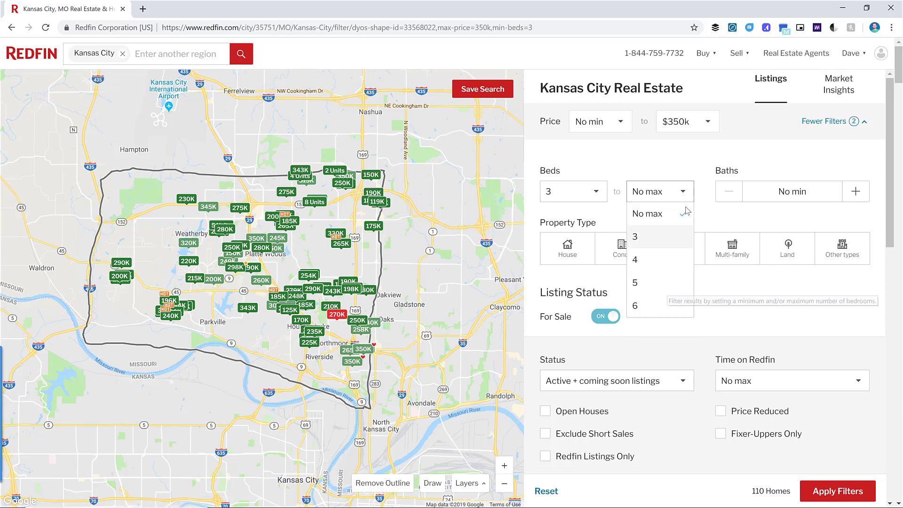
left_click(659, 237)
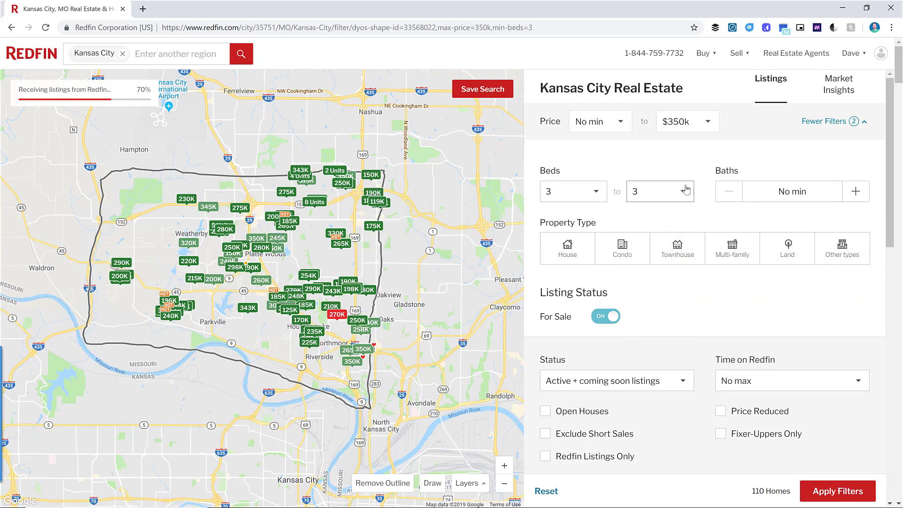
Step: Set the maximum beds to No max and the minimum beds to 2
left_click(667, 191)
left_click(666, 217)
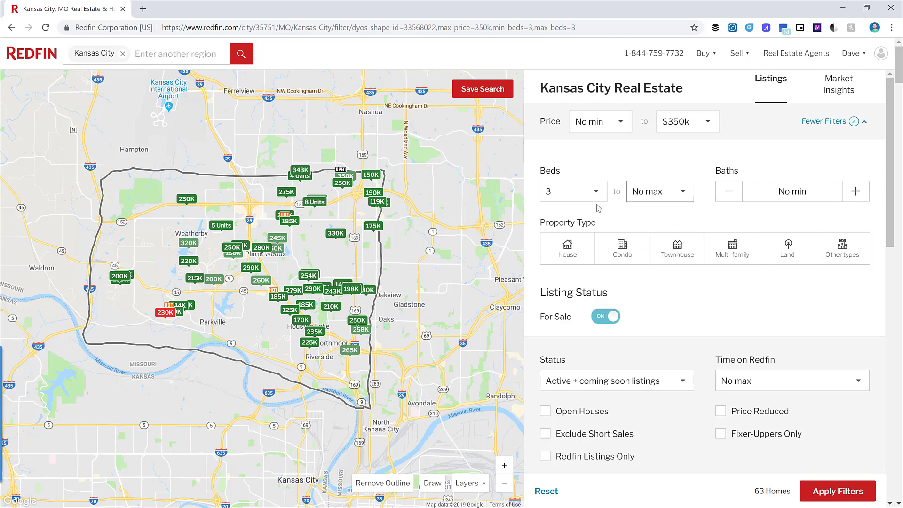
left_click(595, 192)
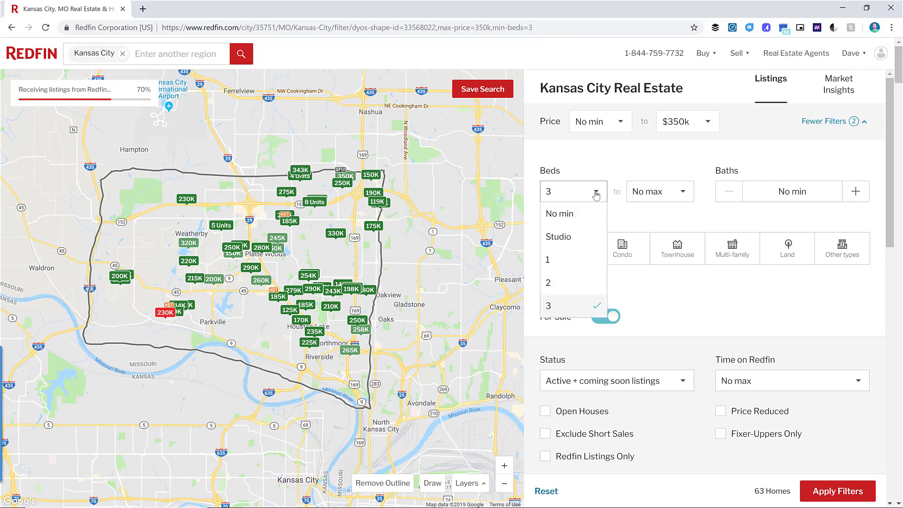
left_click(573, 282)
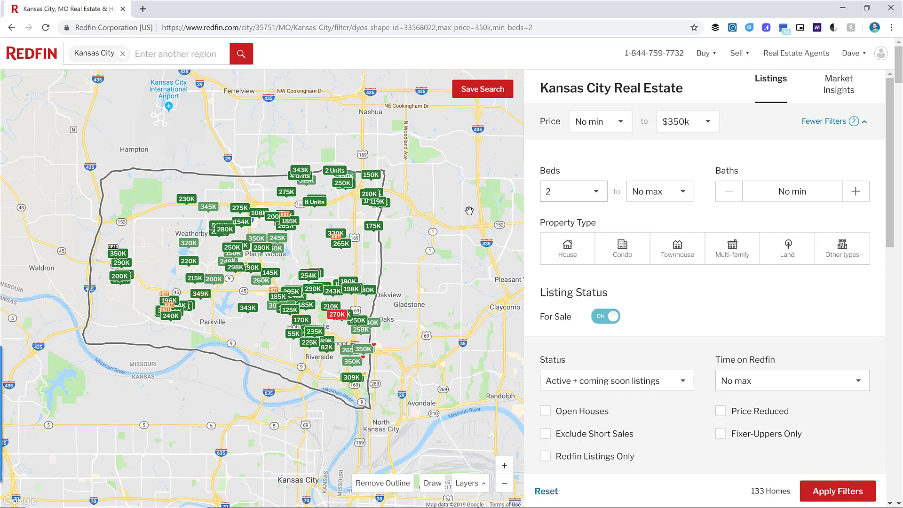
Step: Set the baths filter to a minimum of 2+
left_click(855, 192)
left_click(855, 192)
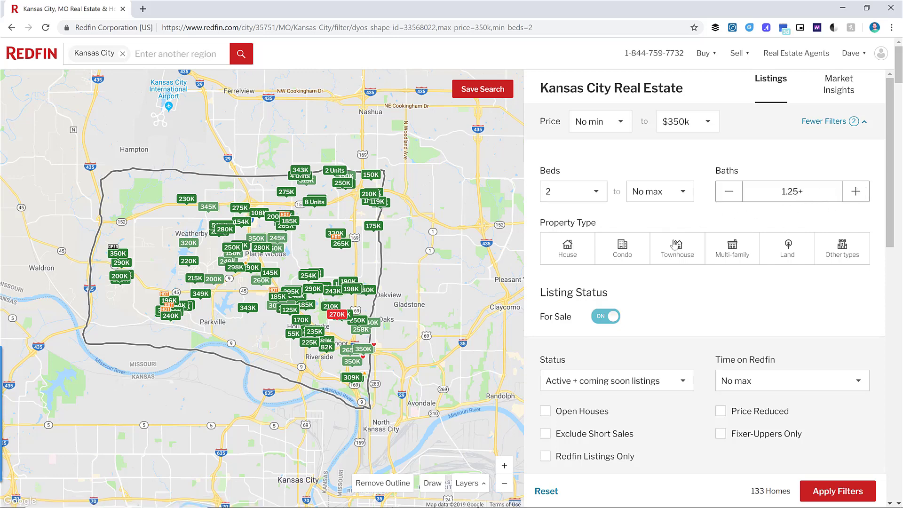
left_click(856, 191)
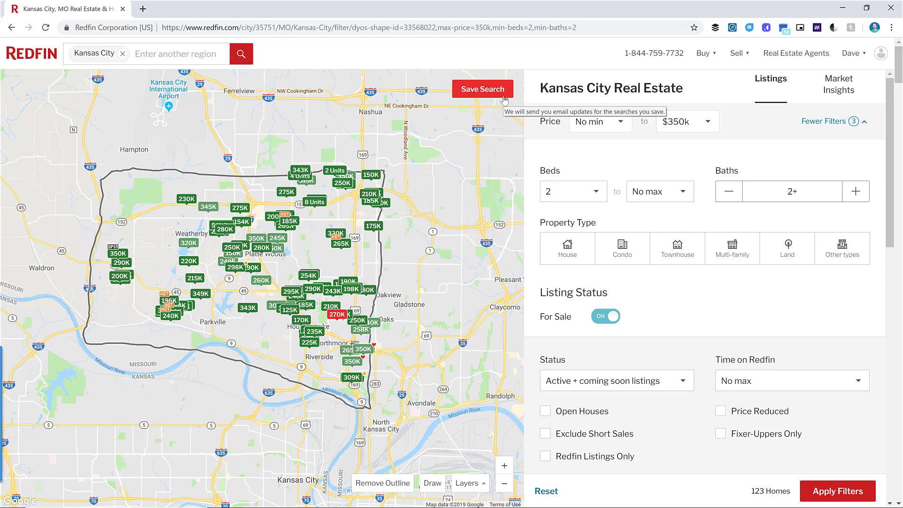
Step: Save the filtered search under its suggested name with email alerts set to Daily
left_click(468, 92)
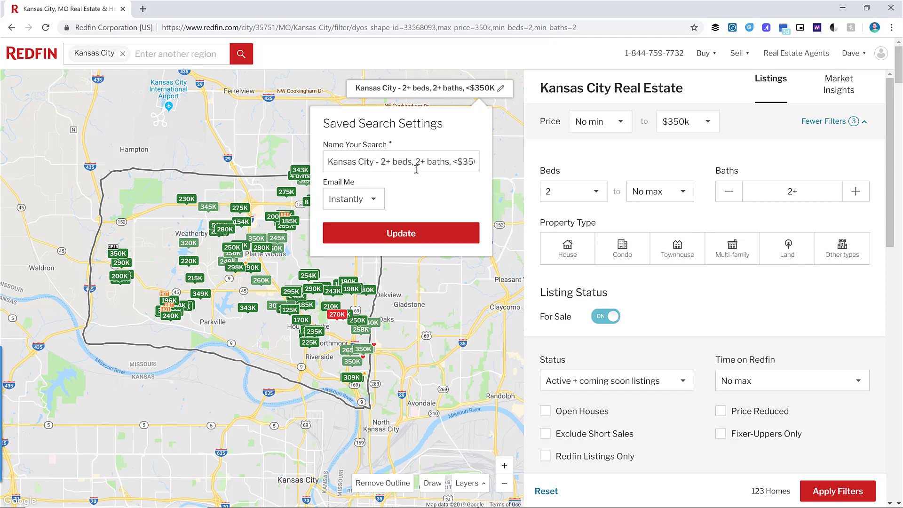
left_click_drag(450, 162, 478, 161)
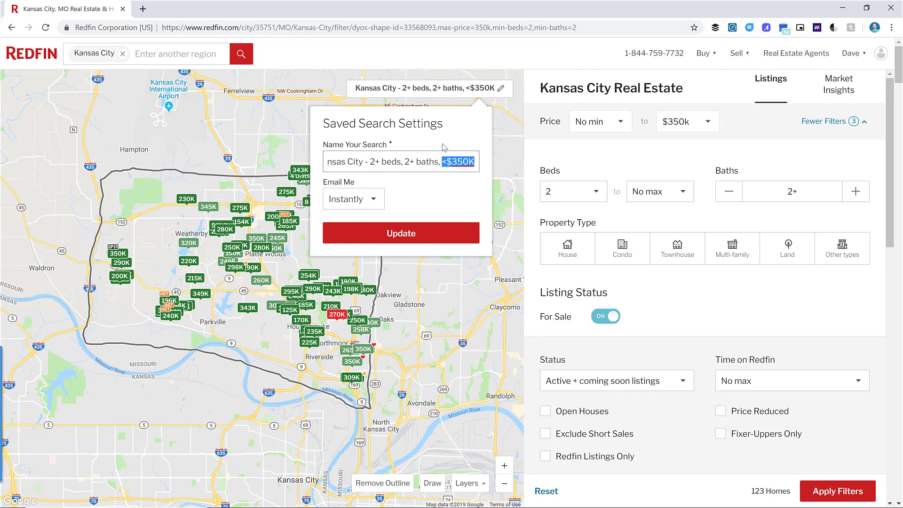
left_click(379, 199)
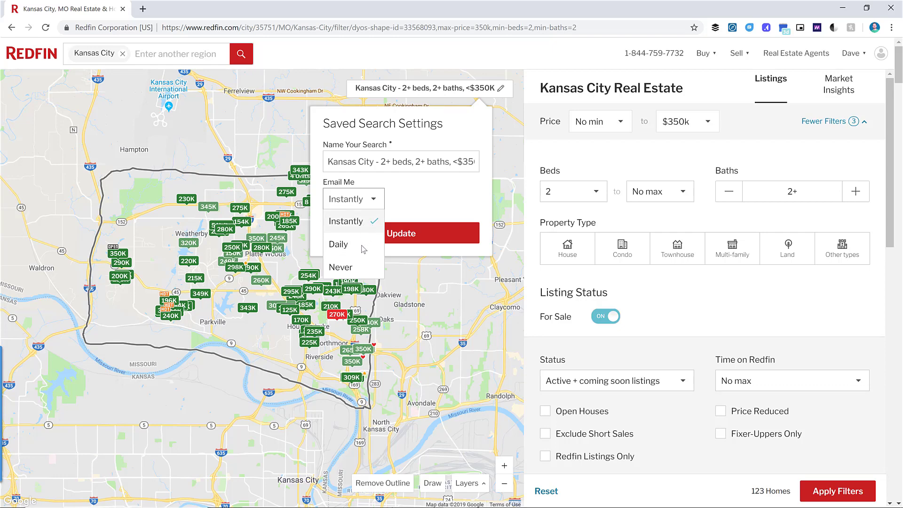
left_click(439, 190)
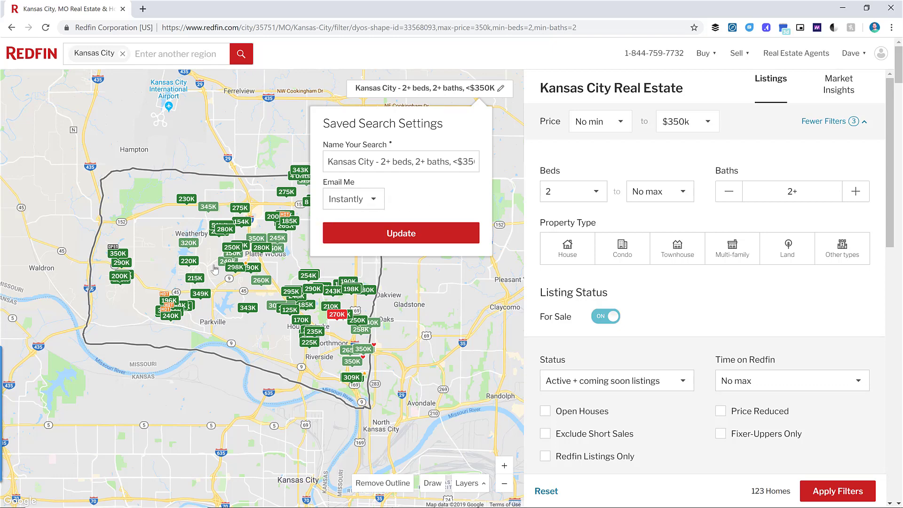
left_click(374, 207)
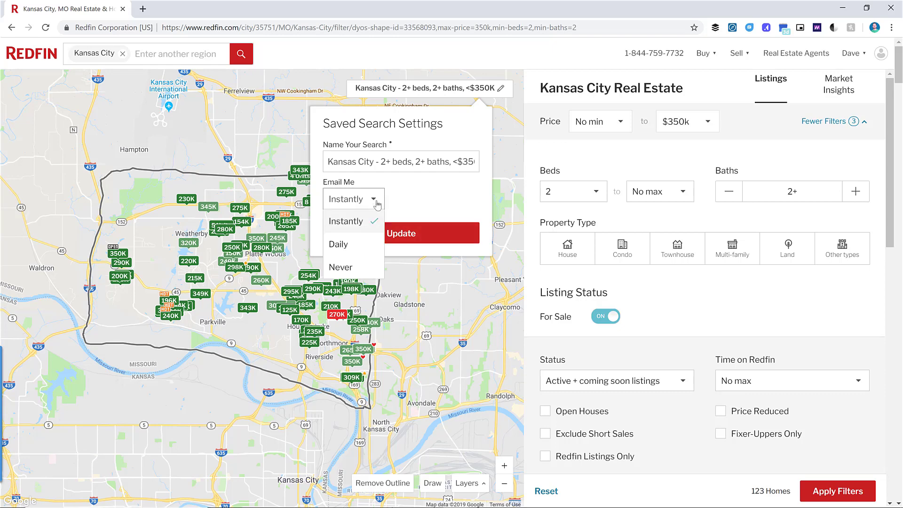
left_click(368, 253)
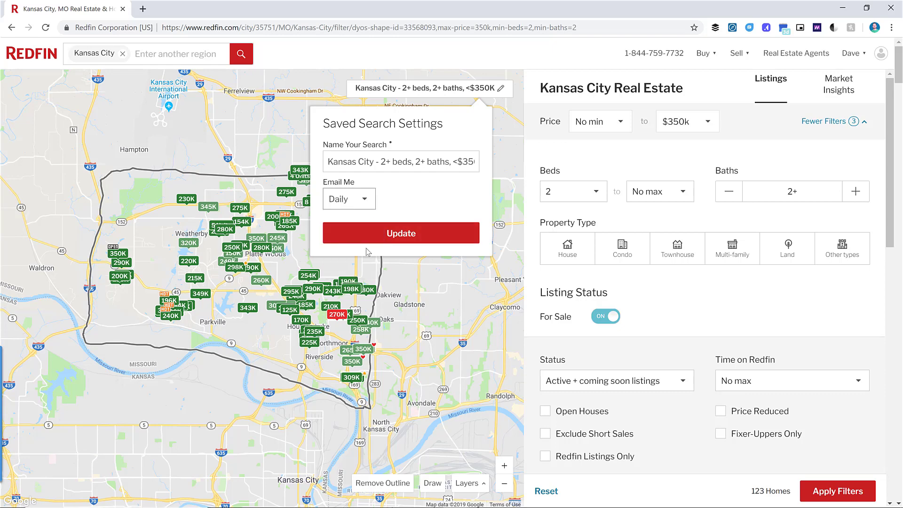
left_click(392, 239)
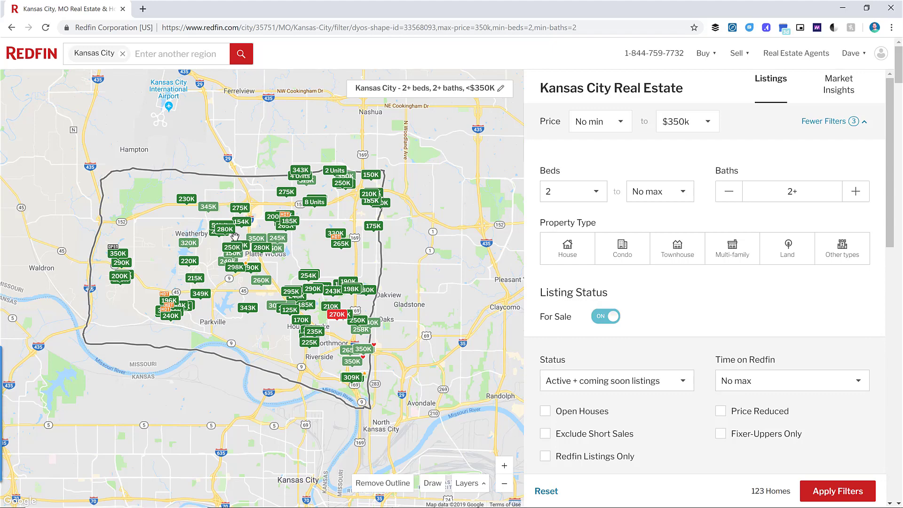
Step: Examine the mapped listings around Weatherby Lake, Platte Ridge and Royal Oaks North up close
scroll(236, 237, "up", 1)
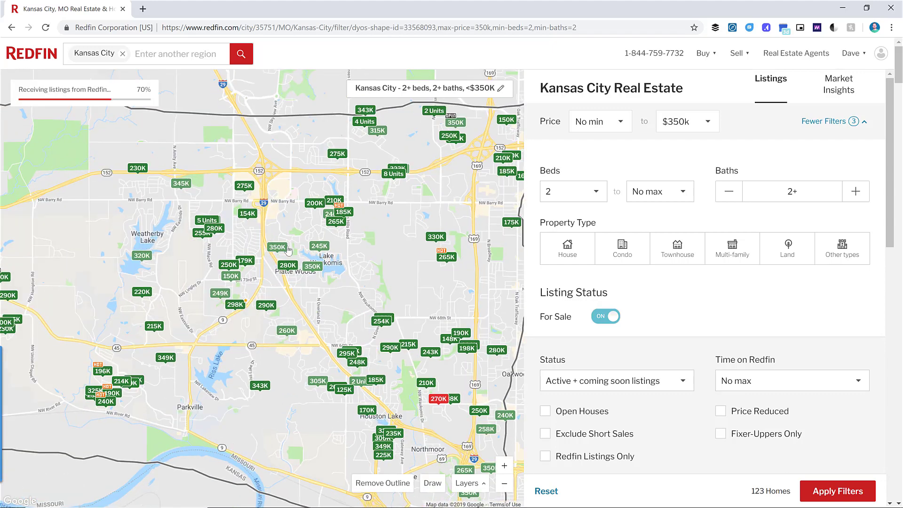
scroll(247, 238, "up", 2)
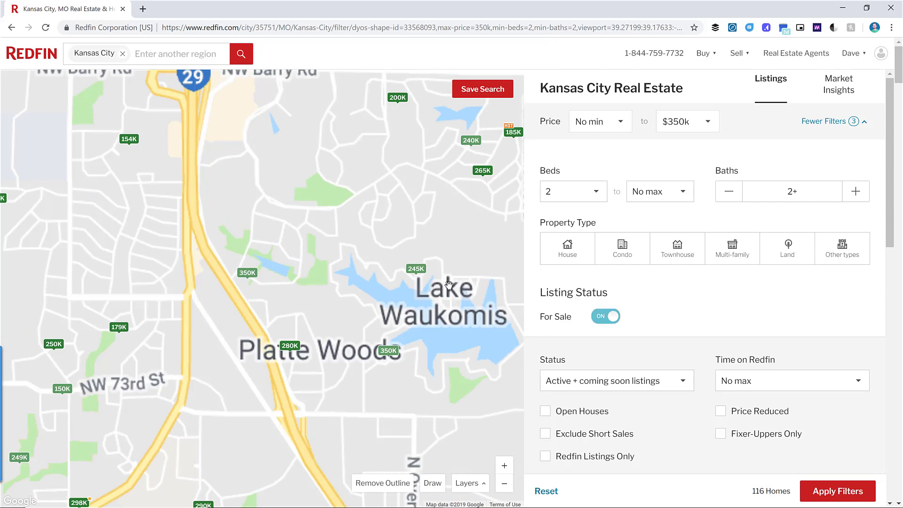
left_click_drag(175, 228, 248, 265)
scroll(251, 267, "down", 2)
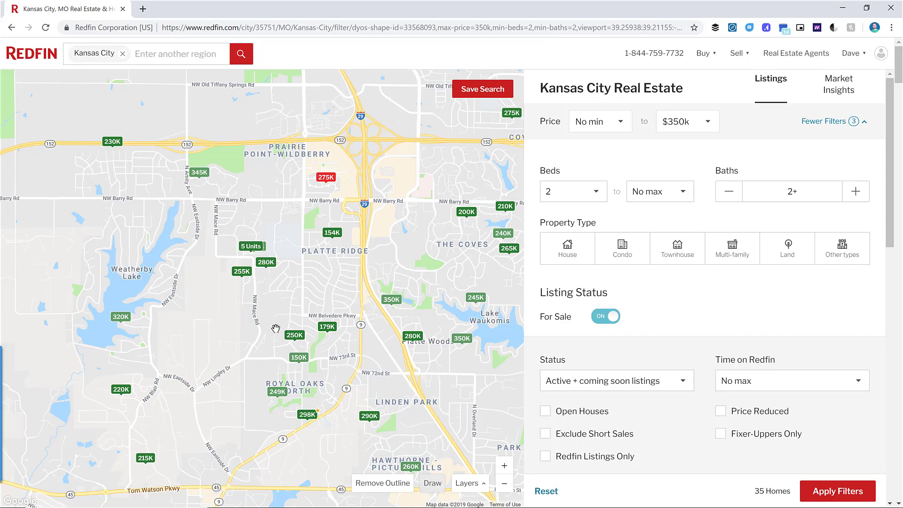
scroll(260, 265, "up", 2)
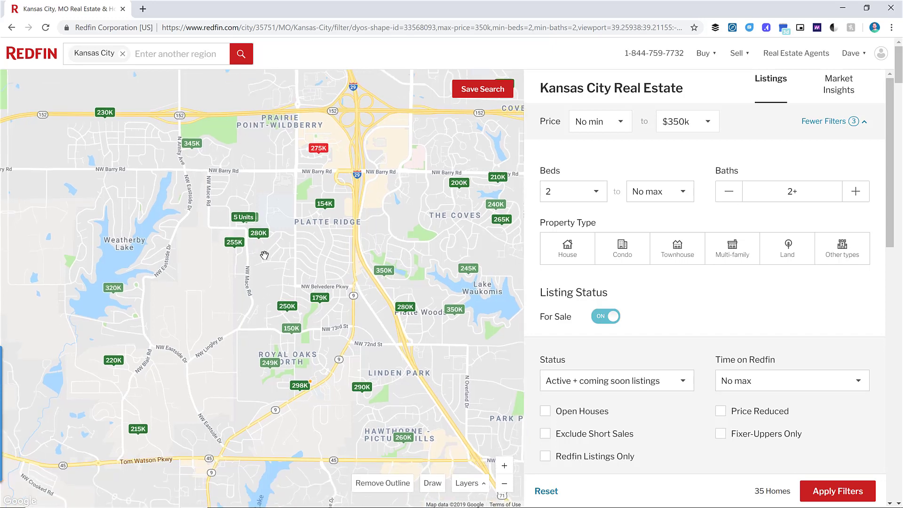
scroll(260, 265, "up", 2)
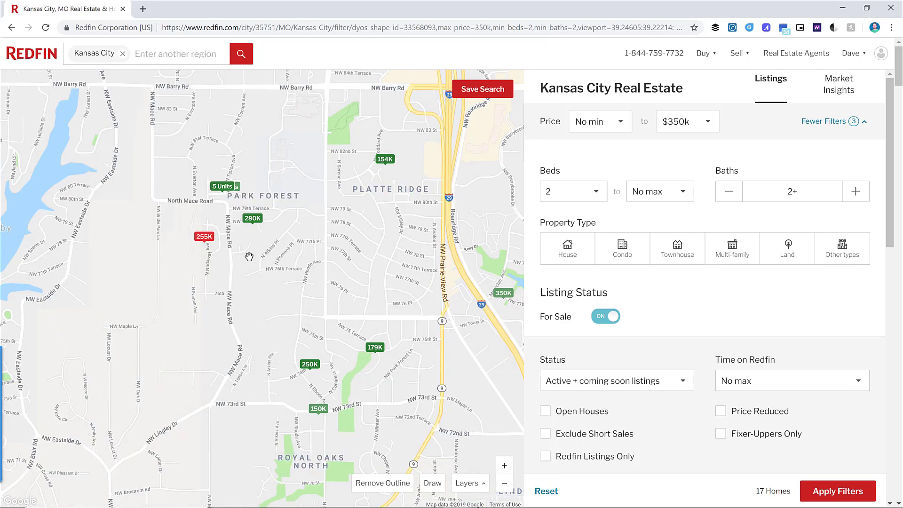
left_click_drag(248, 256, 249, 187)
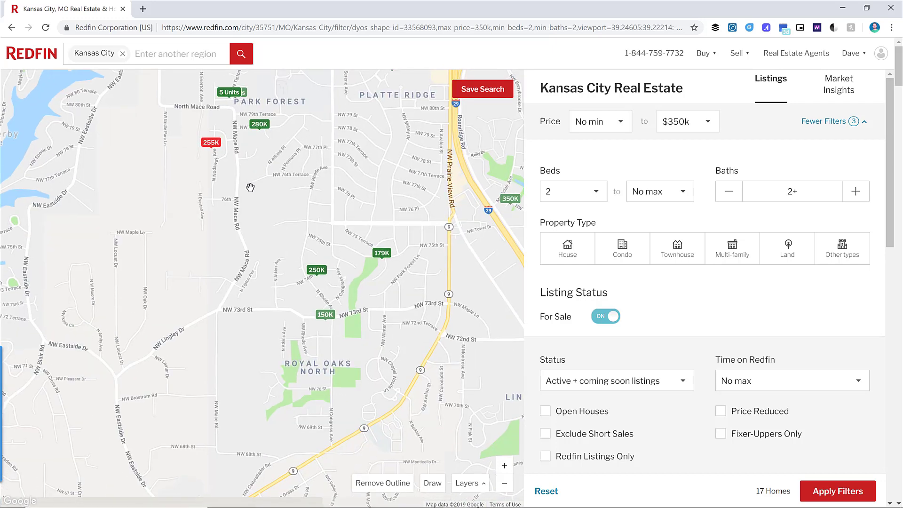
scroll(241, 201, "down", 4)
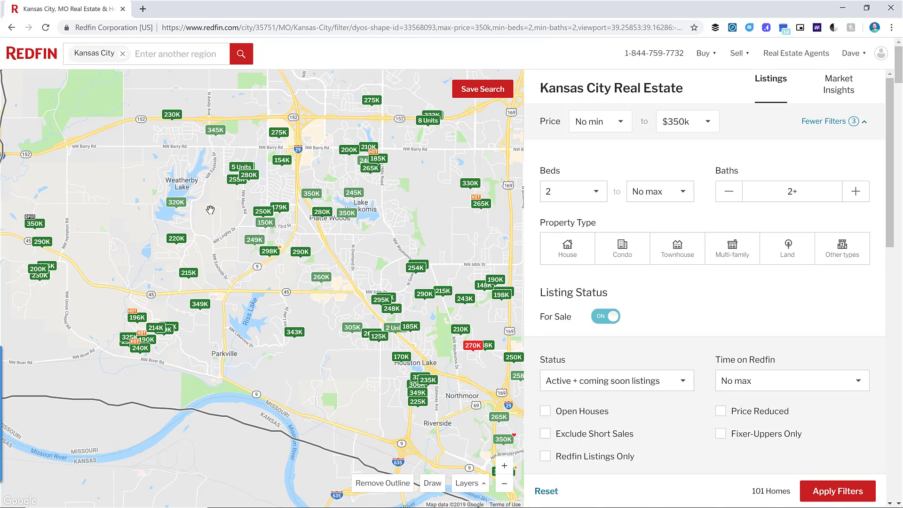
Step: Draw a new search area around Weatherby Lake between highways 152 and 45 and save it as "Park Hill School District"
left_click(432, 484)
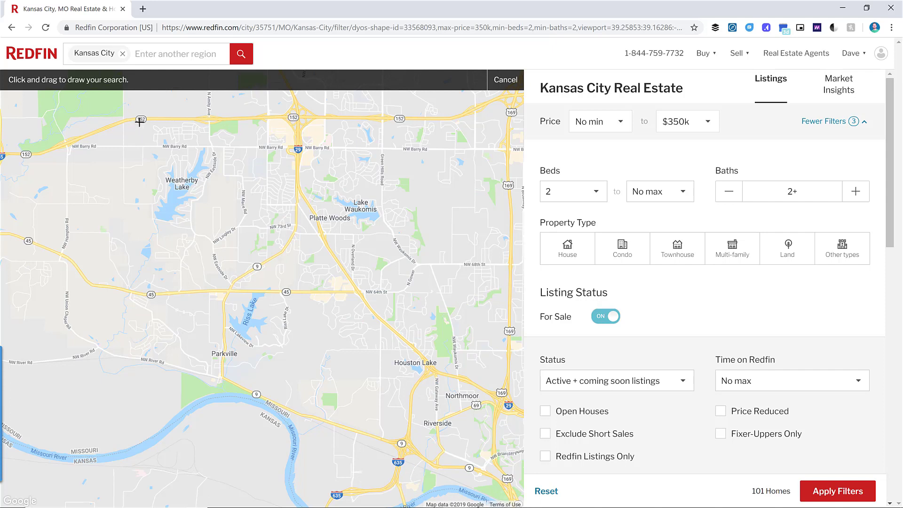
mouse_move(142, 125)
left_mouse_down()
mouse_move(149, 210)
mouse_move(142, 282)
mouse_move(239, 293)
mouse_move(261, 224)
mouse_move(246, 130)
mouse_move(210, 115)
mouse_move(141, 125)
left_mouse_up()
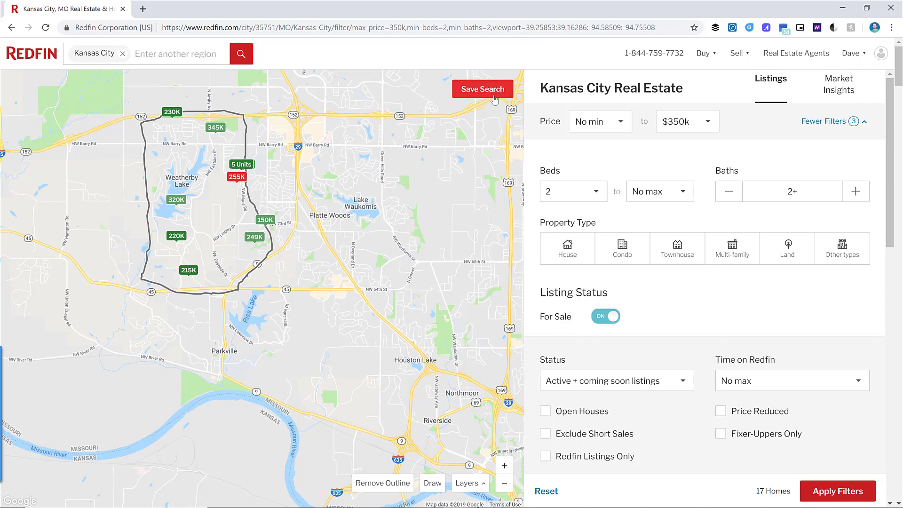
left_click(493, 97)
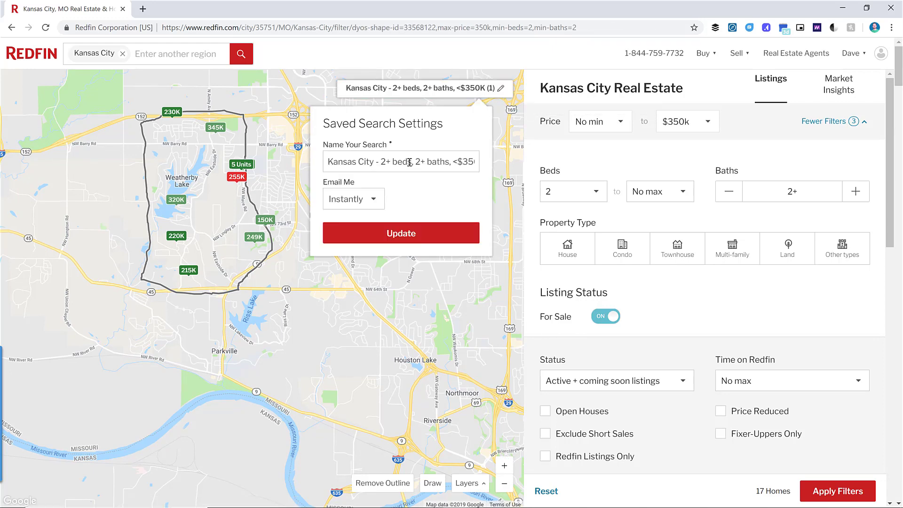
triple_click(409, 162)
type("Park Hill Sc")
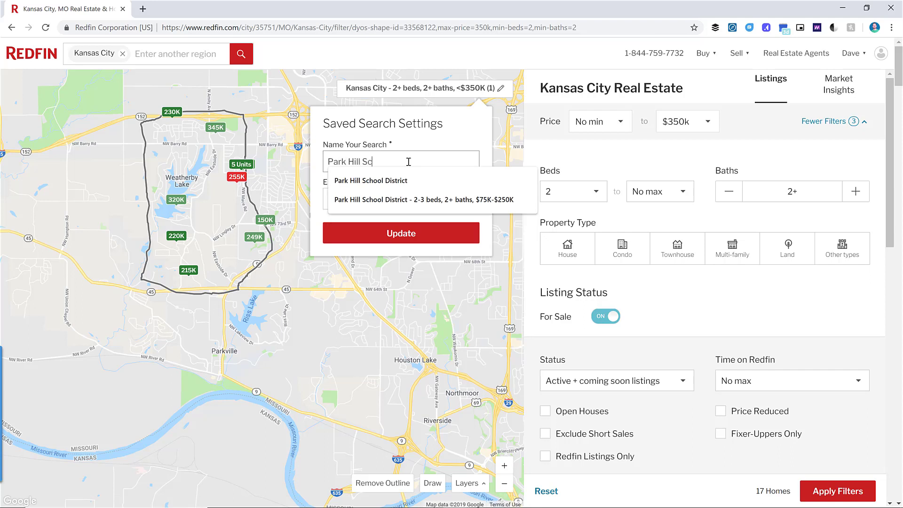
type("hool District")
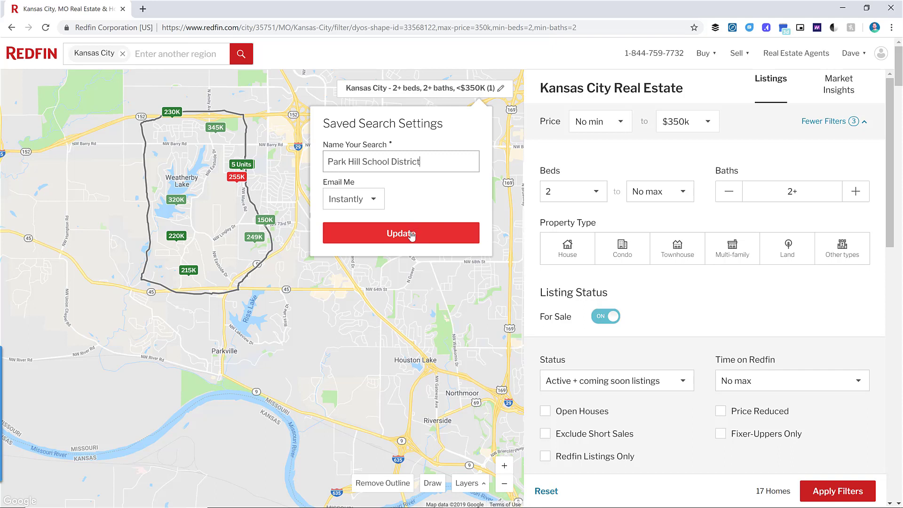
left_click(413, 234)
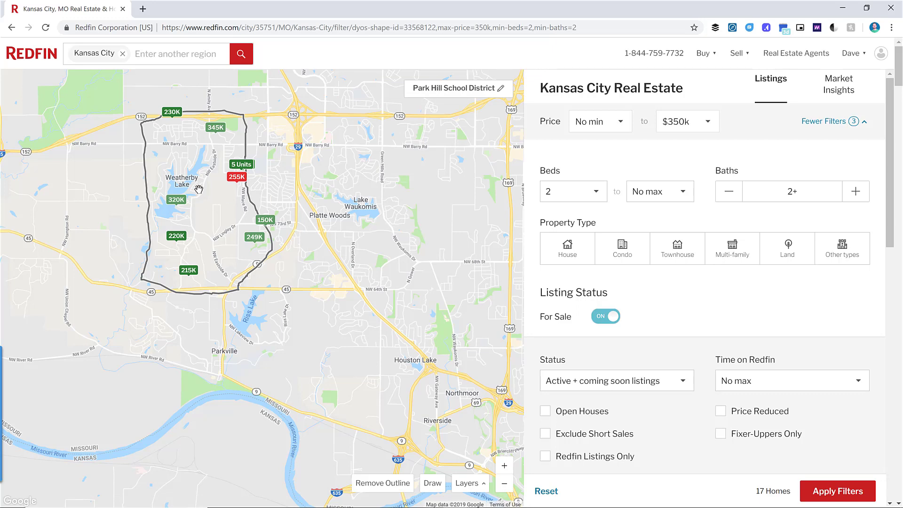
Step: Select the 220K home south of Weatherby Lake on the map and review the neighbouring listing cards
scroll(197, 187, "up", 3)
scroll(303, 265, "down", 1)
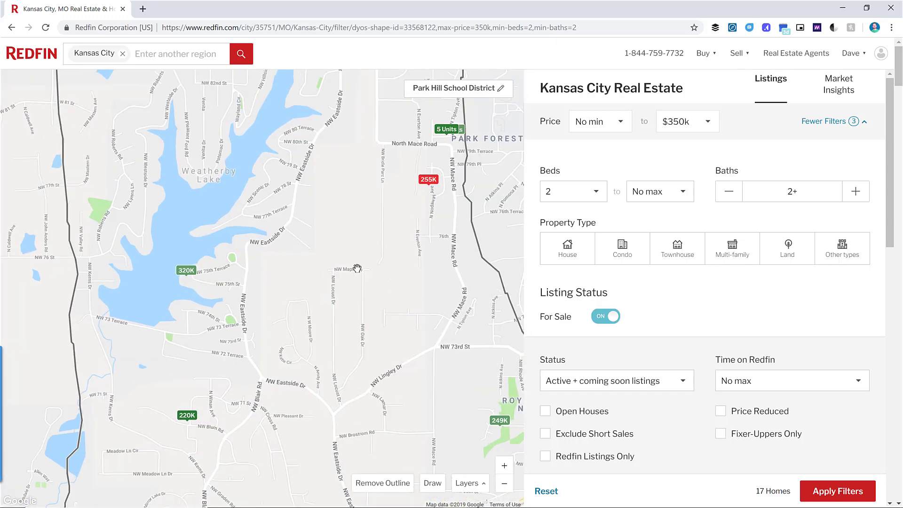
scroll(359, 259, "down", 1)
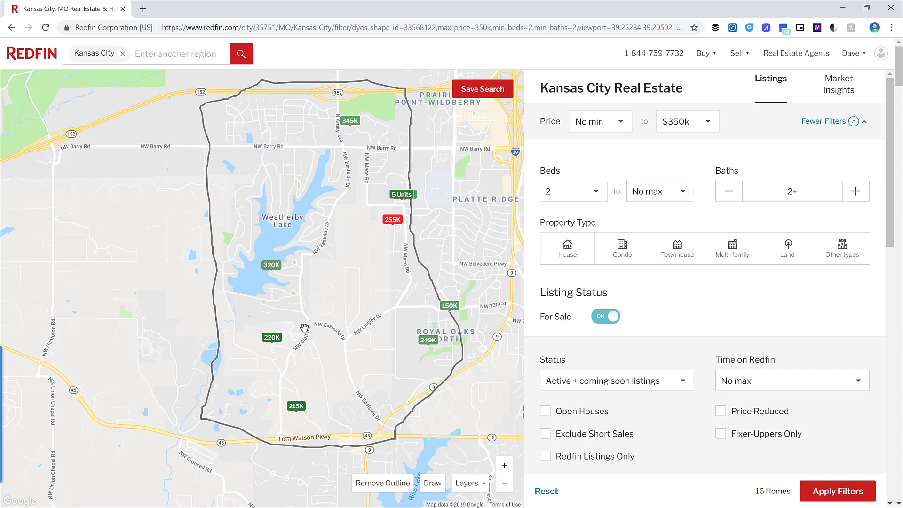
left_click(272, 339)
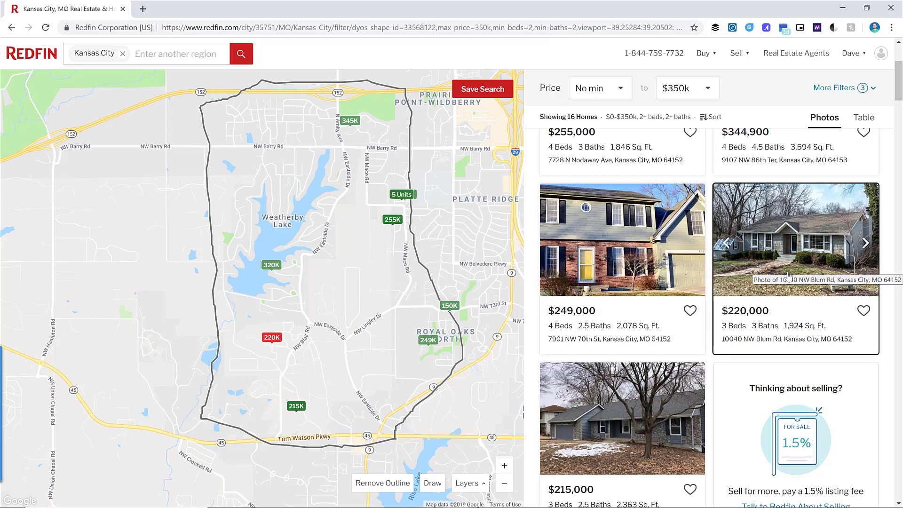
scroll(793, 269, "up", 4)
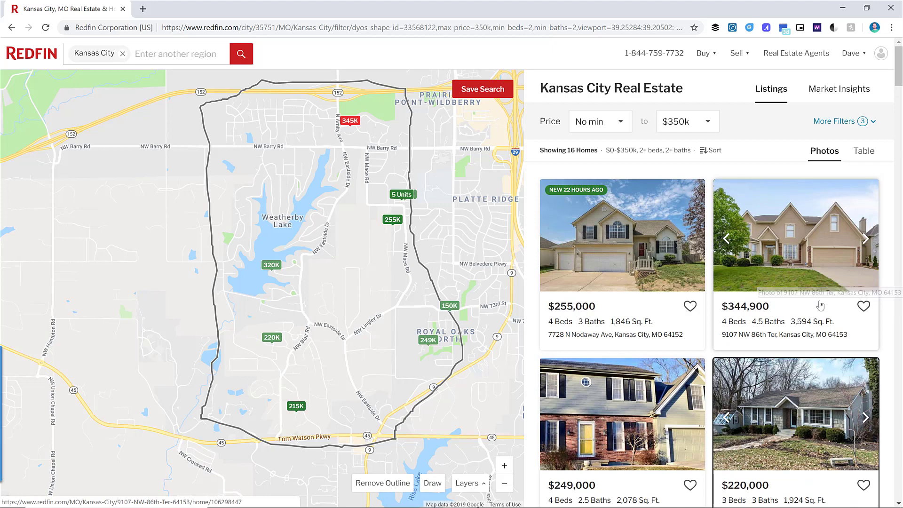
scroll(819, 305, "down", 3)
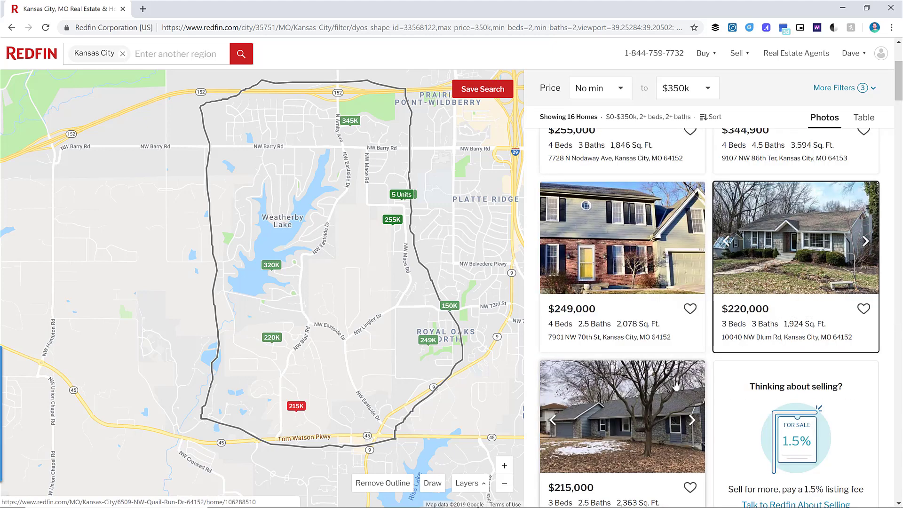
scroll(759, 310, "up", 3)
scroll(817, 318, "down", 2)
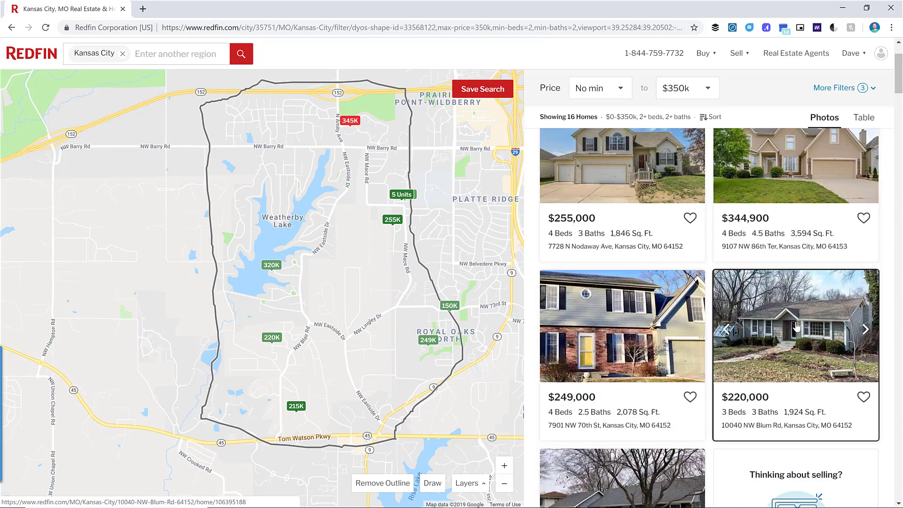
scroll(818, 317, "down", 2)
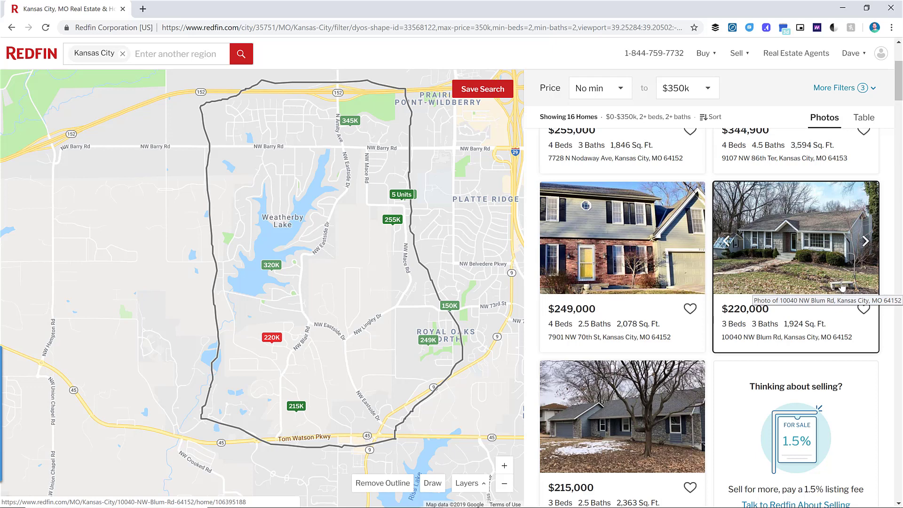
Step: Browse the $220,000 home's photos on its listing card up to the eleventh one
left_click(865, 242)
left_click(866, 243)
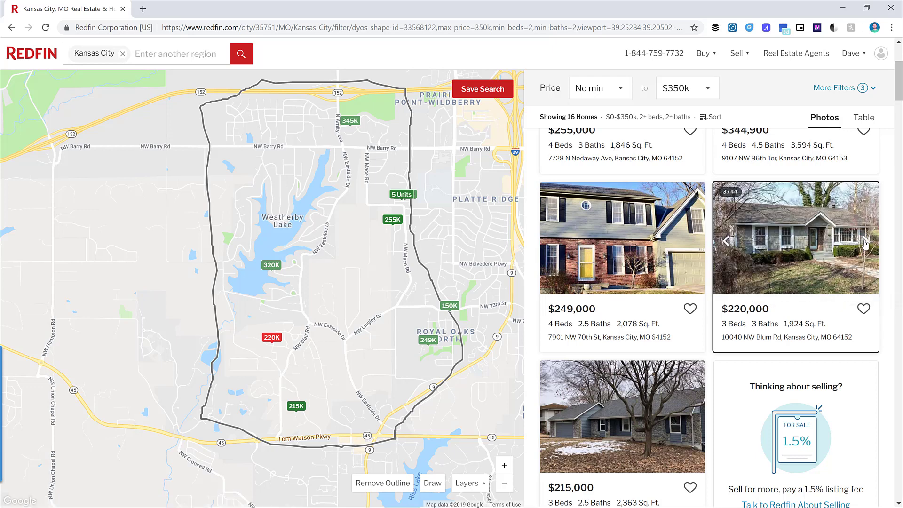
left_click(865, 243)
left_click(865, 244)
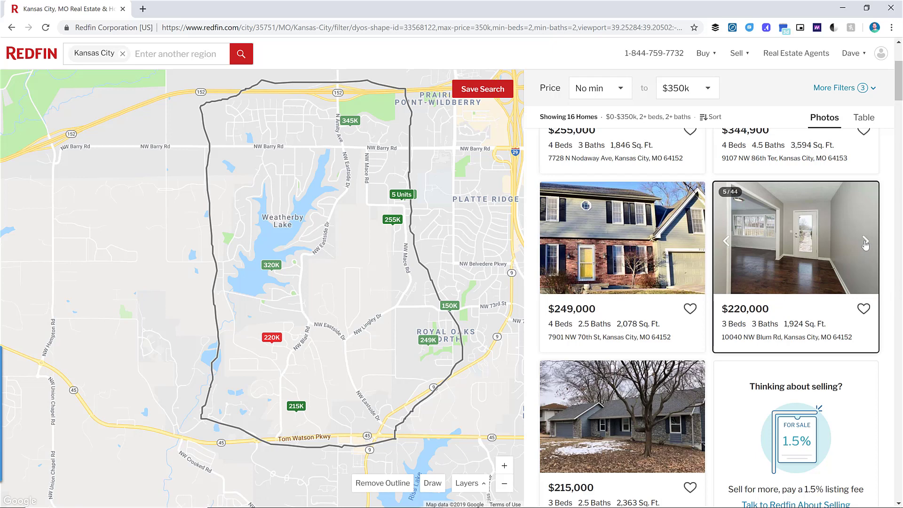
left_click(865, 247)
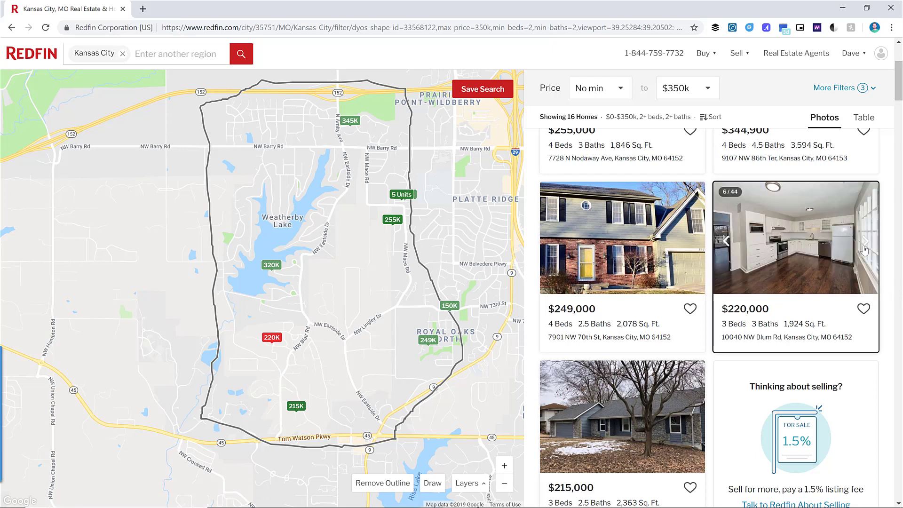
left_click(864, 248)
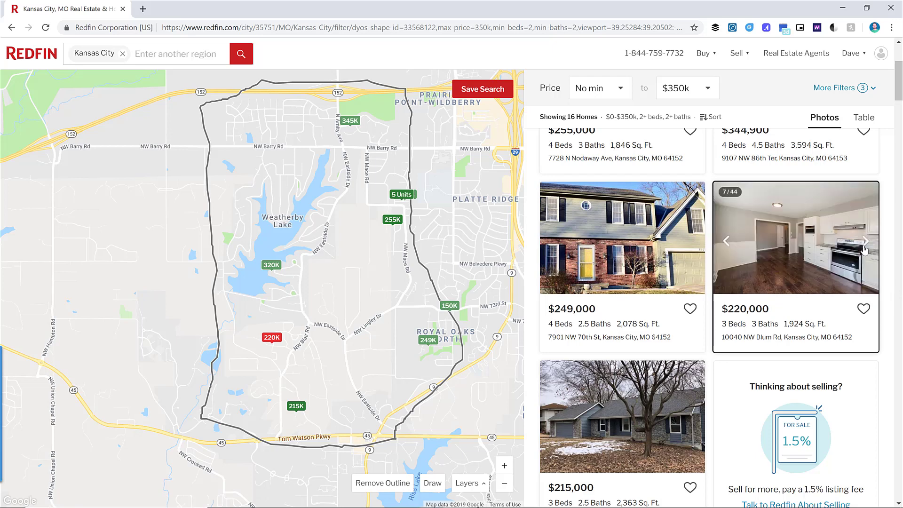
left_click(864, 250)
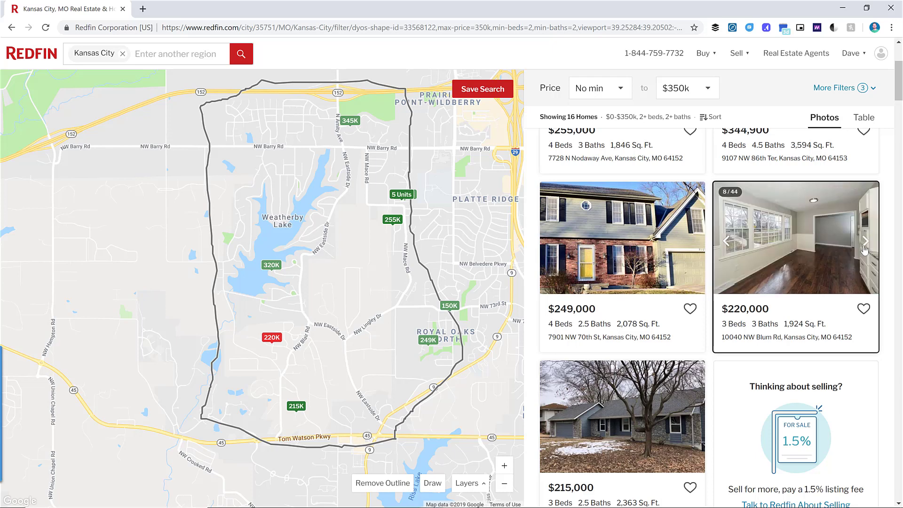
left_click(864, 250)
left_click(864, 249)
left_click(864, 250)
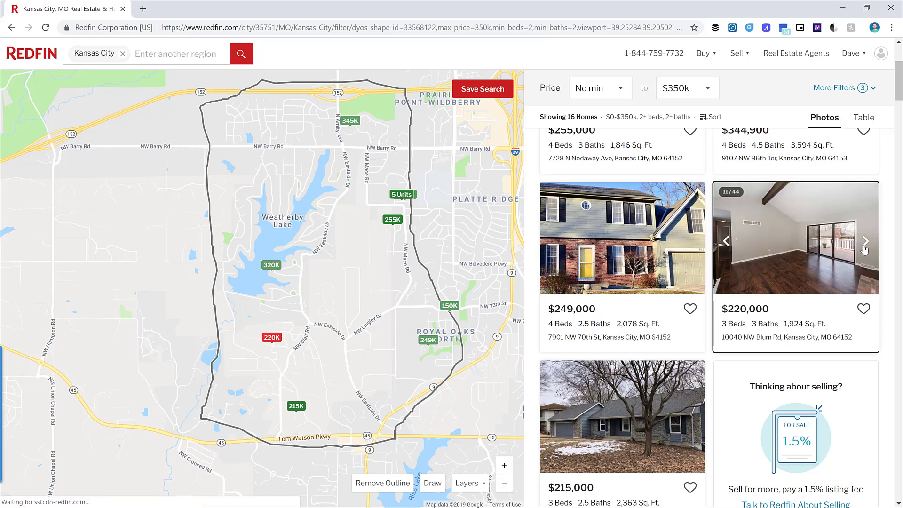
Step: Browse the $220,000 home's listing photos from the eleventh past the twenty-first, up to the bathroom with the tub and dark vanity
left_click(864, 250)
left_click(864, 250)
left_click(864, 250)
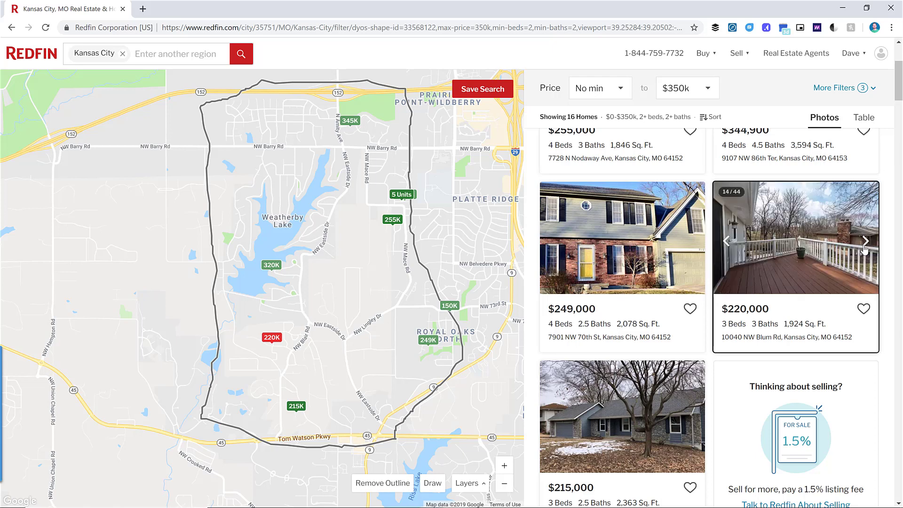
left_click(864, 249)
left_click(864, 249)
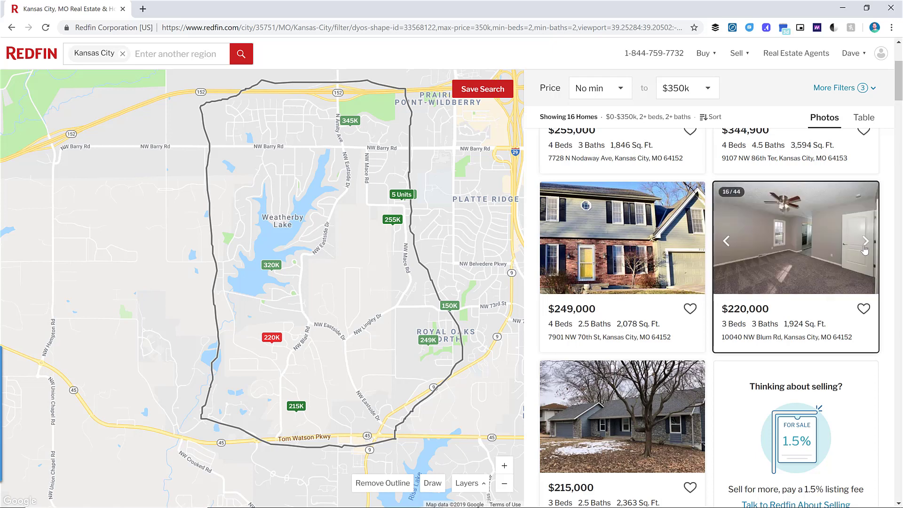
left_click(864, 250)
left_click(864, 249)
left_click(864, 249)
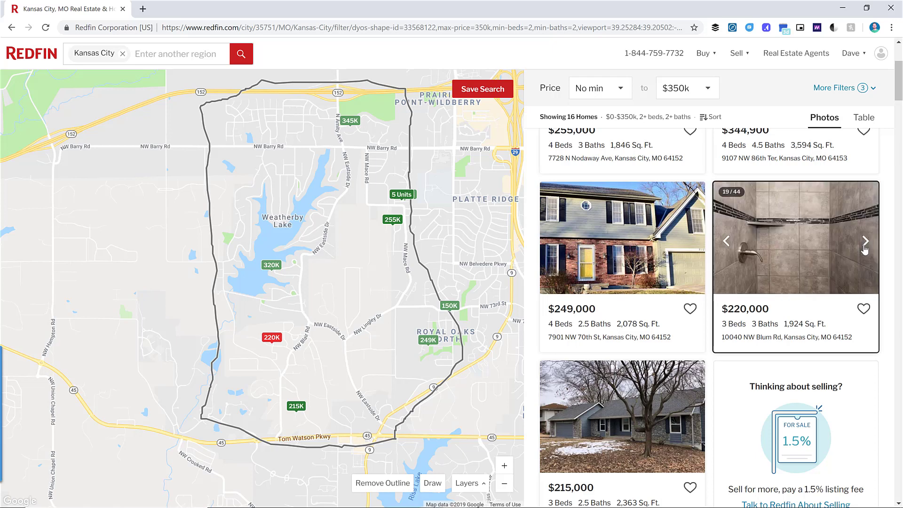
left_click(864, 249)
left_click(864, 250)
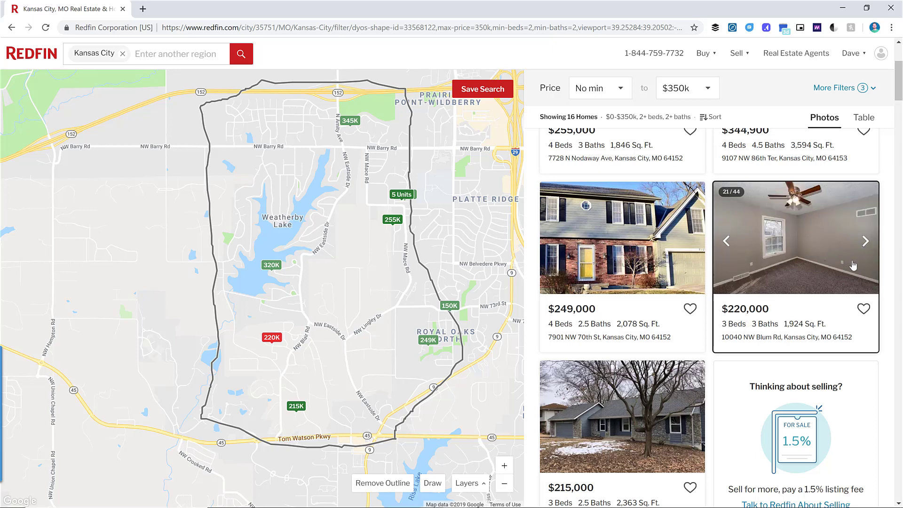
left_click(867, 242)
left_click(866, 242)
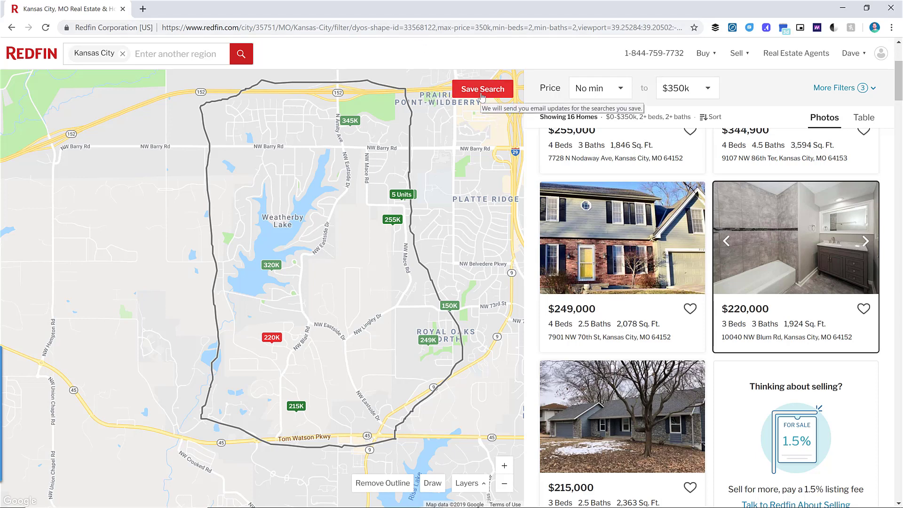
Step: Open the account's Saved Searches page and review the whole list of searches and their email frequencies
mouse_move(854, 54)
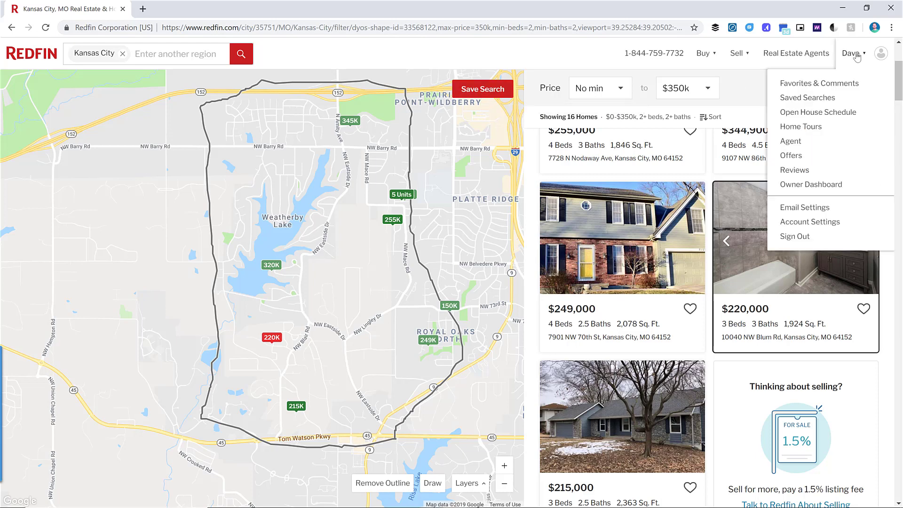
left_click(824, 103)
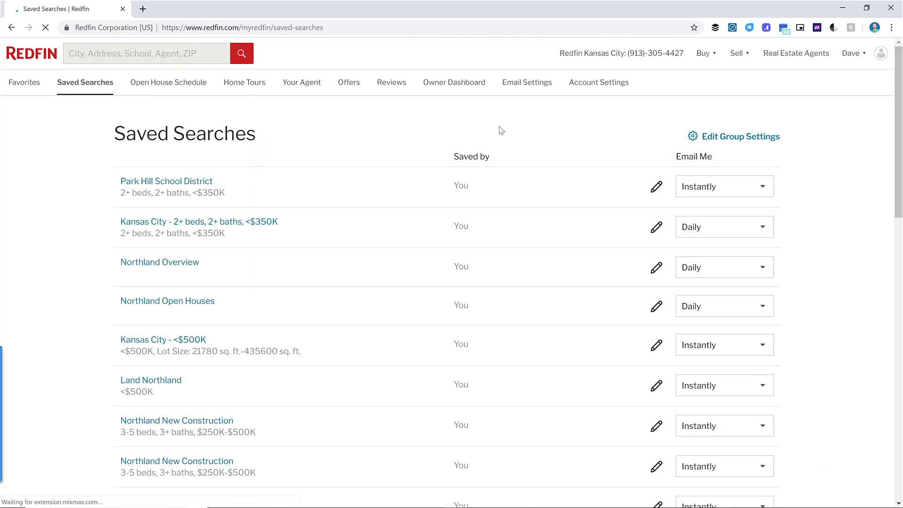
scroll(534, 141, "down", 5)
scroll(534, 148, "down", 10)
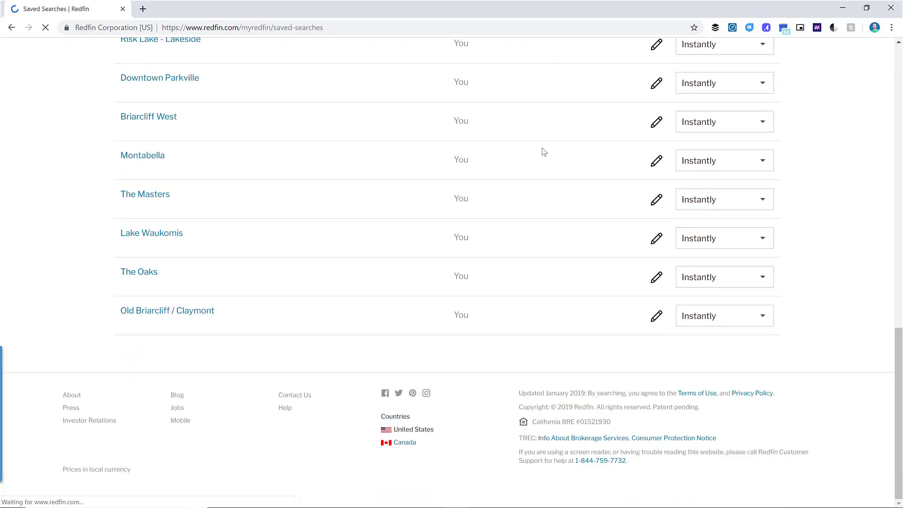
scroll(541, 151, "up", 11)
scroll(568, 156, "up", 5)
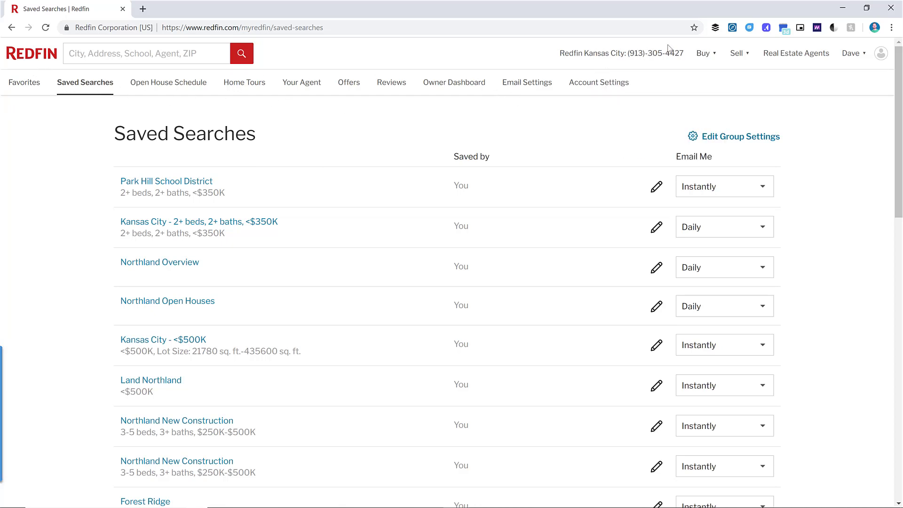
mouse_move(884, 49)
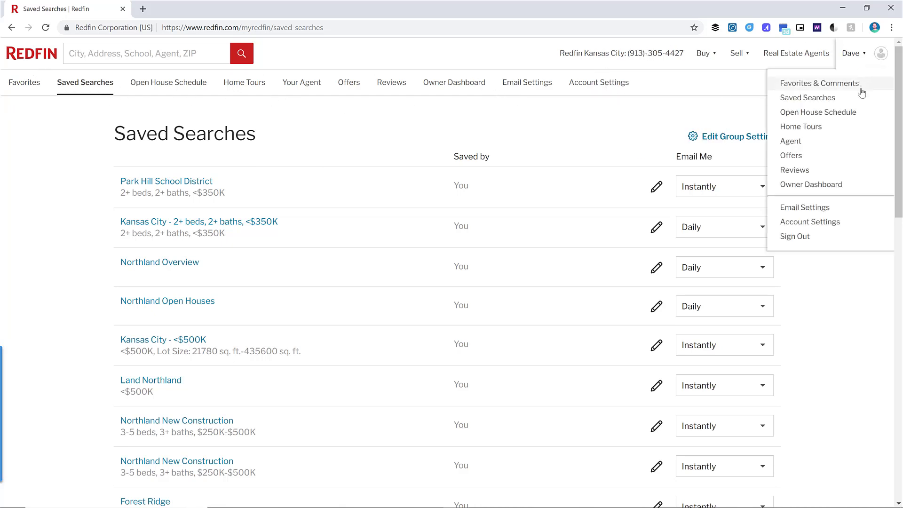
left_click(862, 236)
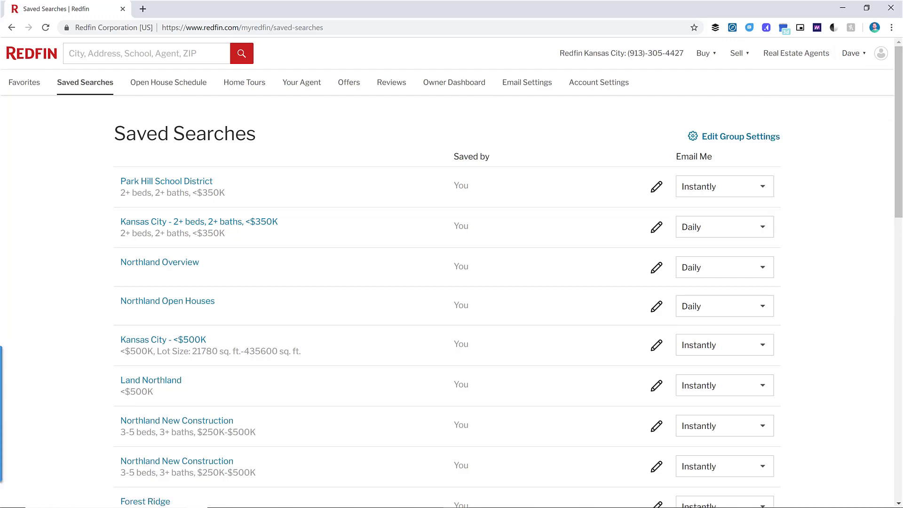